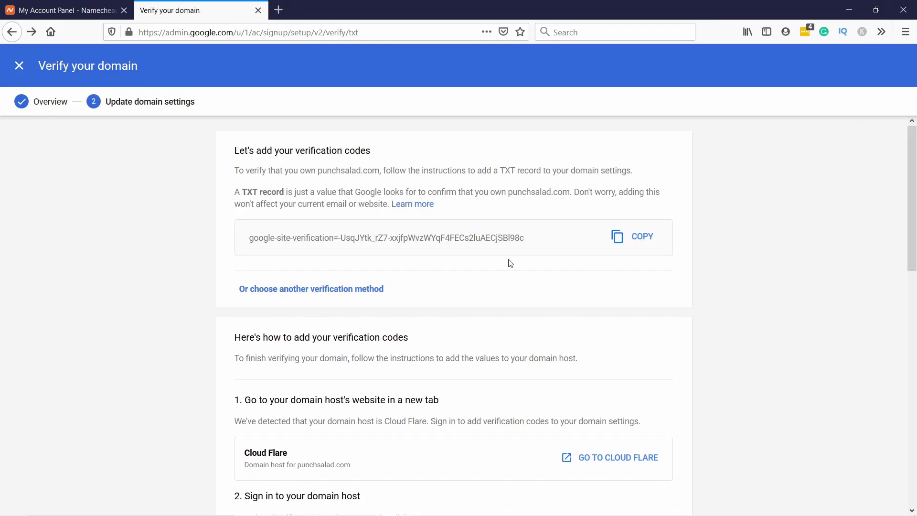
Copy the TXT verification code from Google's domain verification page and open the DNS settings of punchsalad.com in Cloudflare.
{"action": "left_click", "coordinate": [633, 236]}
{"action": "scroll", "coordinate": [456, 286], "scroll_direction": "down", "scroll_amount": 4}
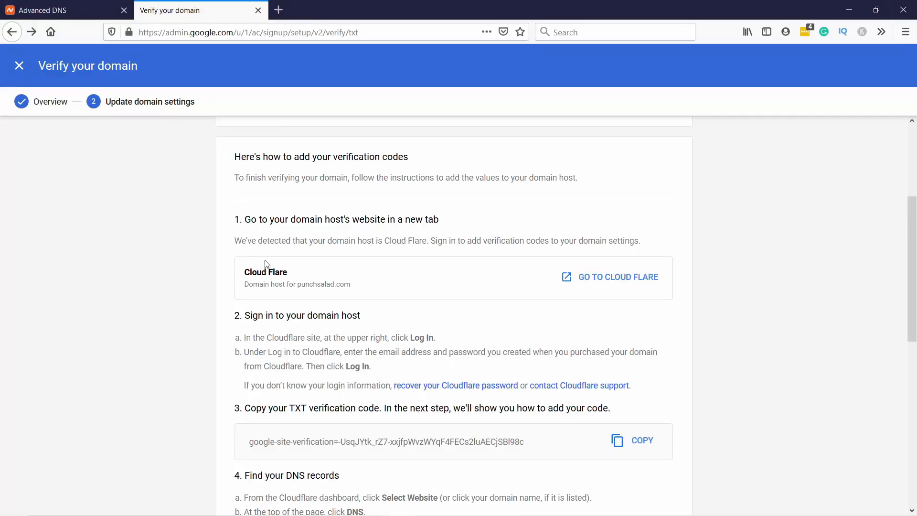
{"action": "left_click", "coordinate": [279, 9]}
{"action": "type", "text": "clou"}
{"action": "key", "text": "Down"}
{"action": "key", "text": "Return"}
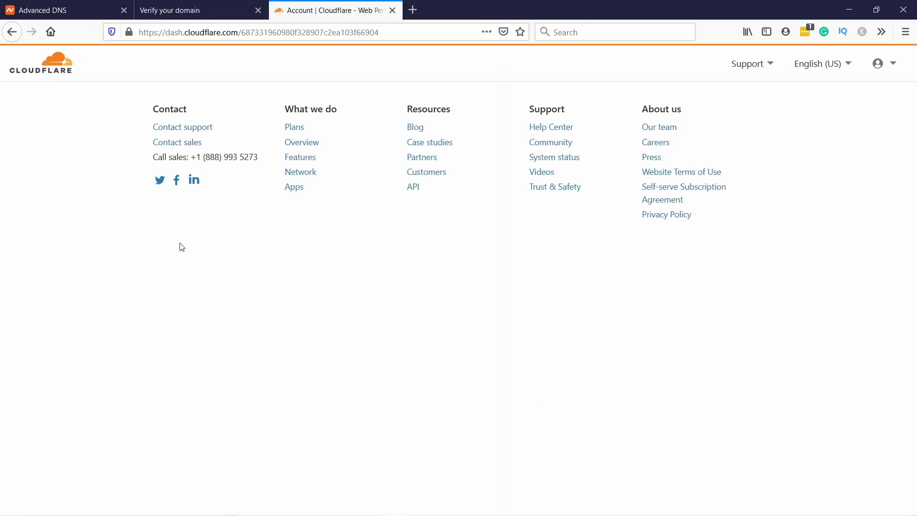
{"action": "left_click", "coordinate": [409, 190]}
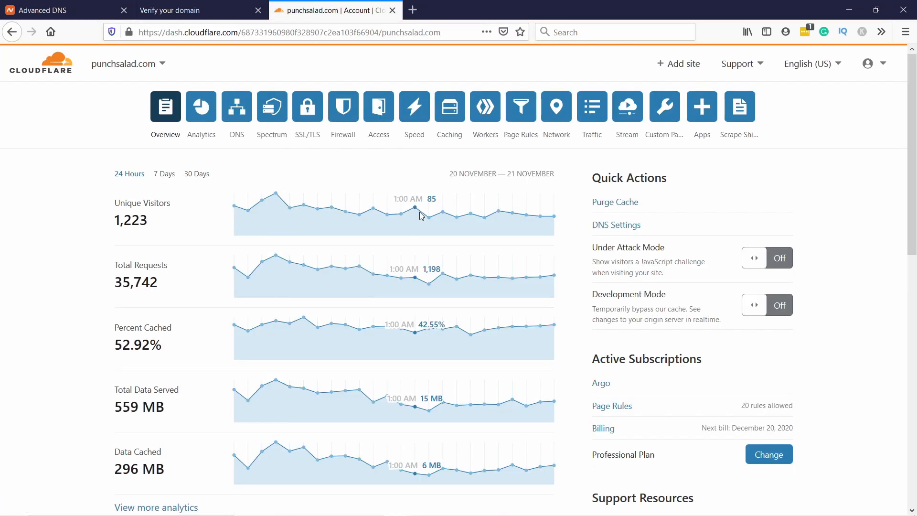
{"action": "left_click", "coordinate": [241, 111]}
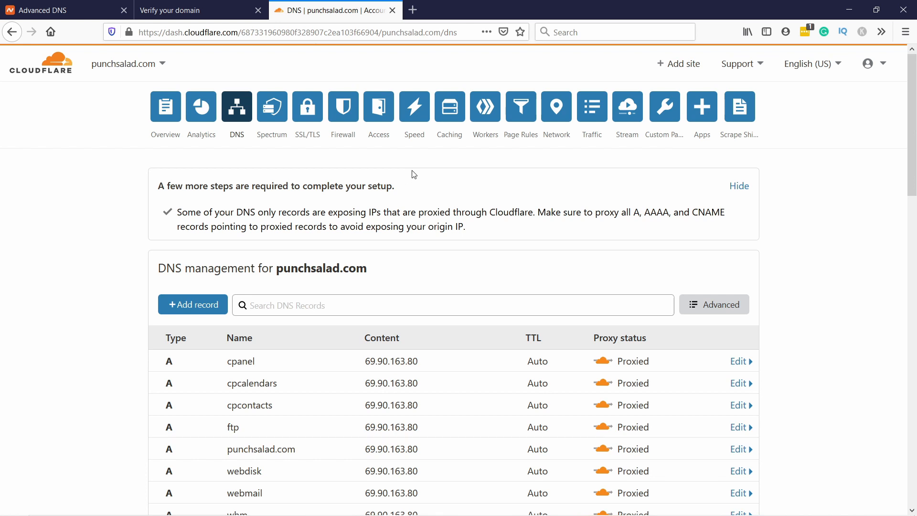
Add a new DNS record for punchsalad.com and set its type to TXT.
{"action": "scroll", "coordinate": [412, 173], "scroll_direction": "down", "scroll_amount": 4}
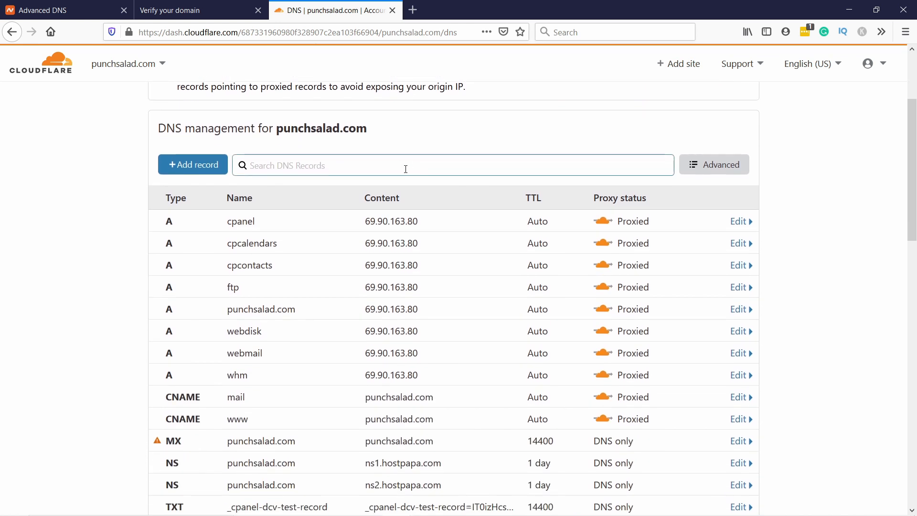
{"action": "left_click", "coordinate": [190, 117]}
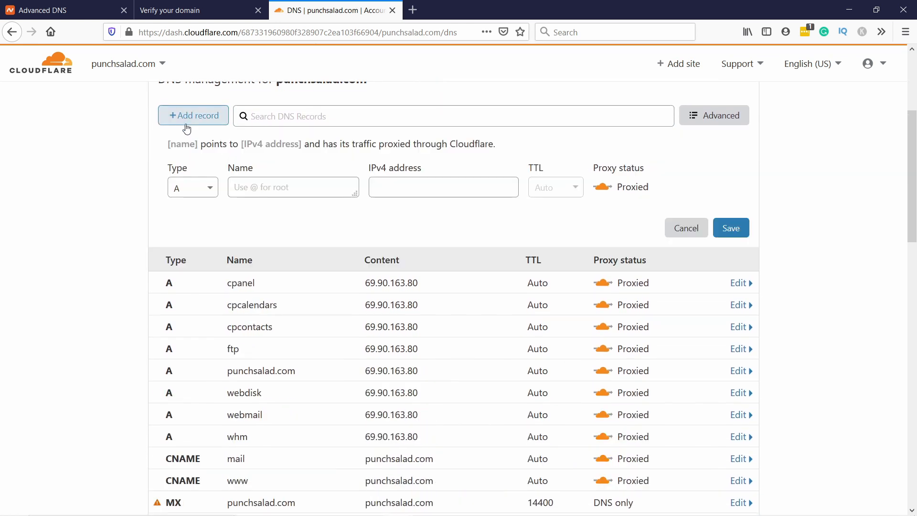
{"action": "left_click", "coordinate": [180, 188]}
{"action": "scroll", "coordinate": [184, 286], "scroll_direction": "down", "scroll_amount": 5}
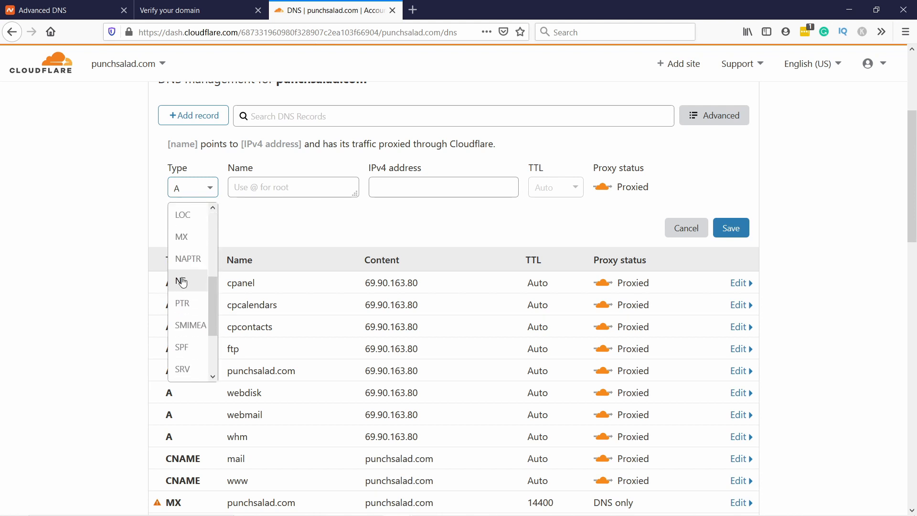
{"action": "left_click", "coordinate": [184, 349]}
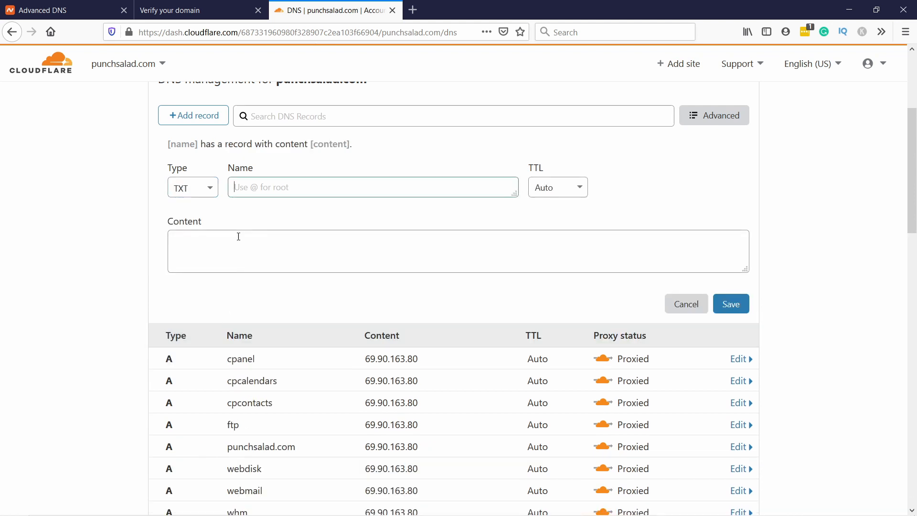
Return to Google's verification page, copy the TXT verification code again and review the instructions for adding the TXT record.
{"action": "left_click", "coordinate": [198, 10]}
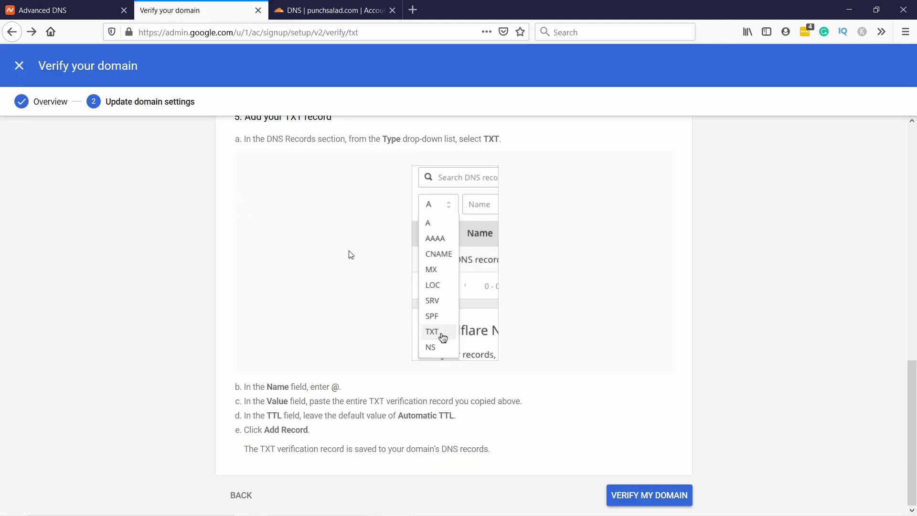
{"action": "scroll", "coordinate": [351, 255], "scroll_direction": "up", "scroll_amount": 6}
{"action": "scroll", "coordinate": [330, 122], "scroll_direction": "down", "scroll_amount": 2}
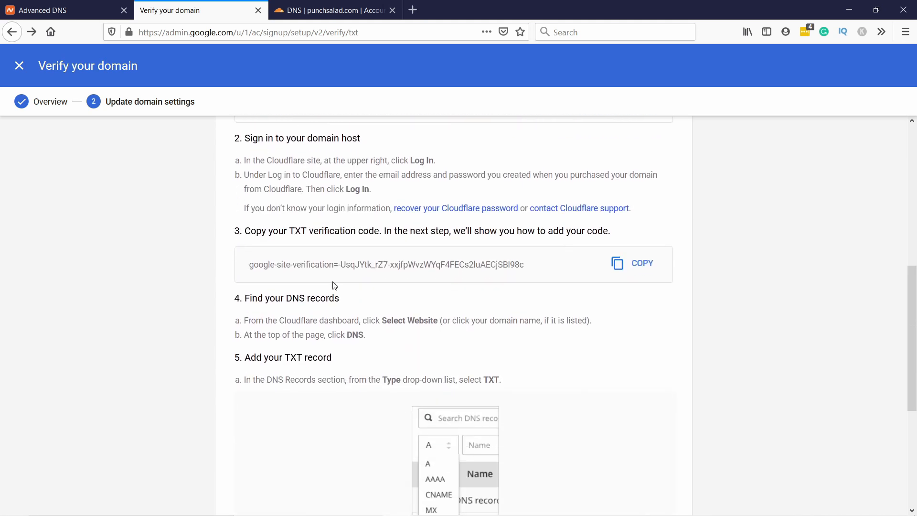
{"action": "left_click", "coordinate": [618, 265]}
{"action": "scroll", "coordinate": [416, 303], "scroll_direction": "down", "scroll_amount": 3}
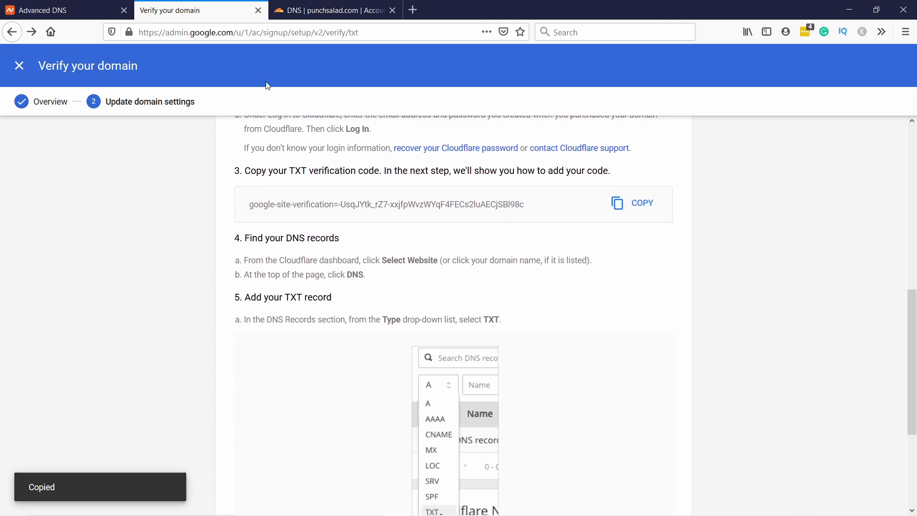
{"action": "scroll", "coordinate": [325, 258], "scroll_direction": "down", "scroll_amount": 3}
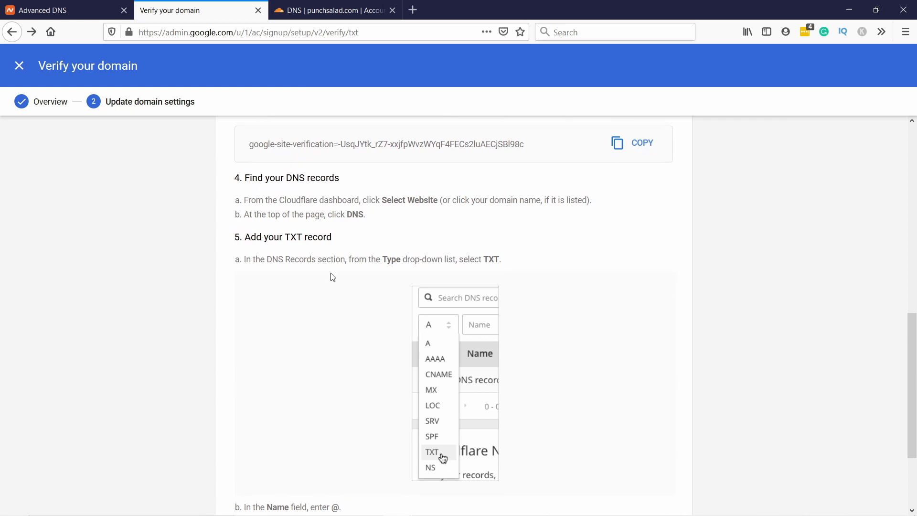
{"action": "scroll", "coordinate": [355, 291], "scroll_direction": "down", "scroll_amount": 1}
{"action": "scroll", "coordinate": [393, 305], "scroll_direction": "down", "scroll_amount": 5}
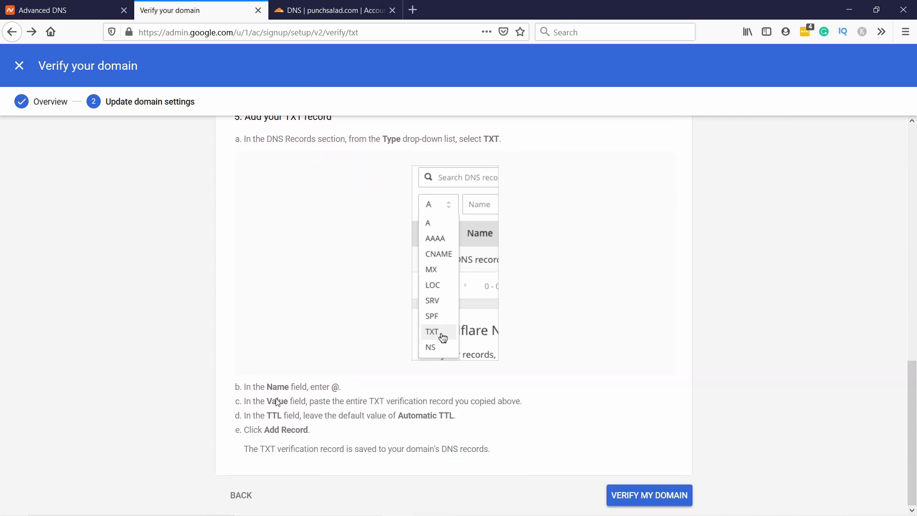
In Cloudflare, set the TXT record's name to @ and leave its TTL on Auto.
{"action": "left_click", "coordinate": [314, 14]}
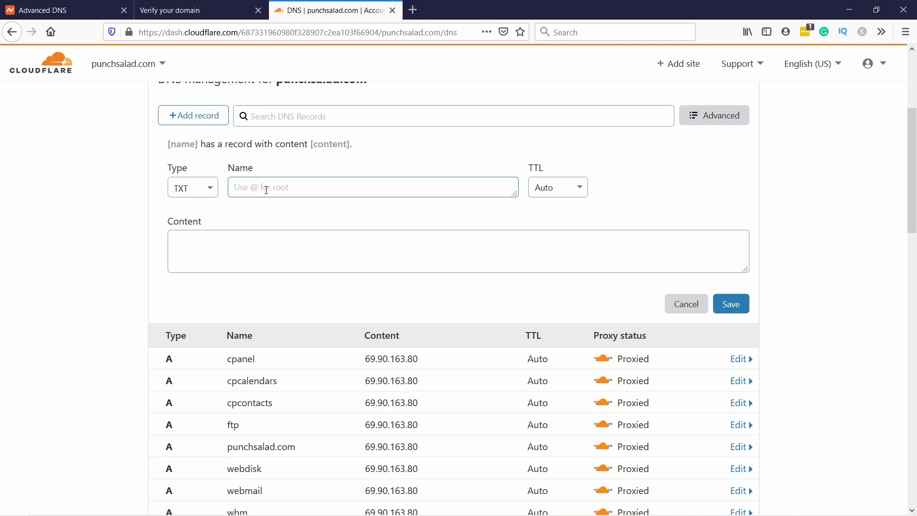
{"action": "type", "text": "@"}
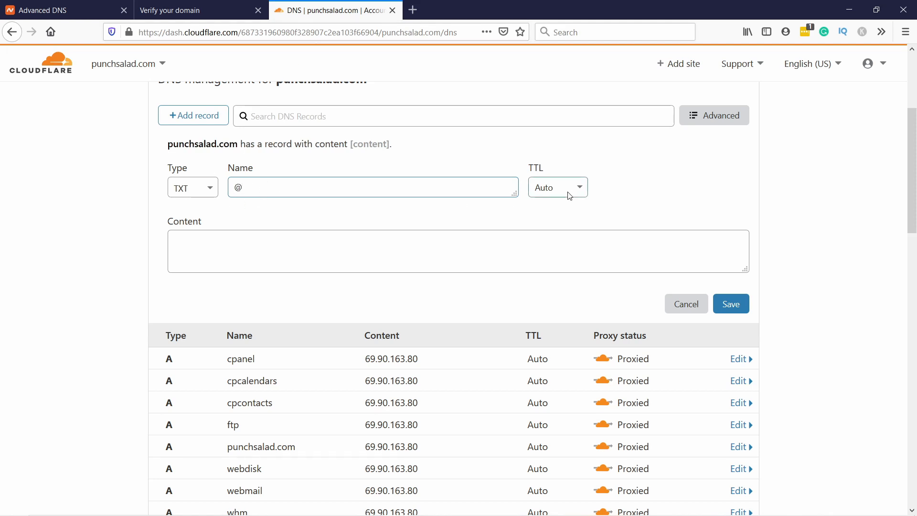
{"action": "left_click", "coordinate": [549, 191]}
{"action": "left_click", "coordinate": [571, 192]}
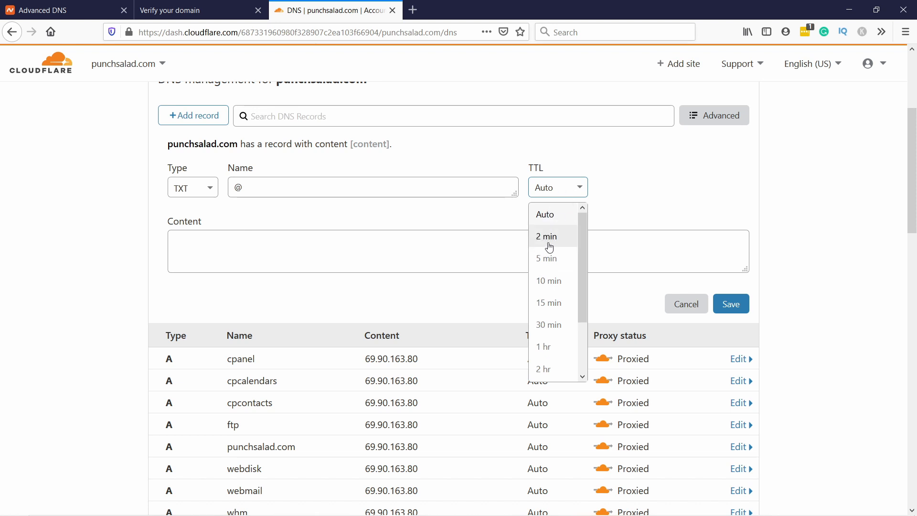
{"action": "scroll", "coordinate": [549, 248], "scroll_direction": "up", "scroll_amount": 3}
{"action": "left_click", "coordinate": [545, 341]}
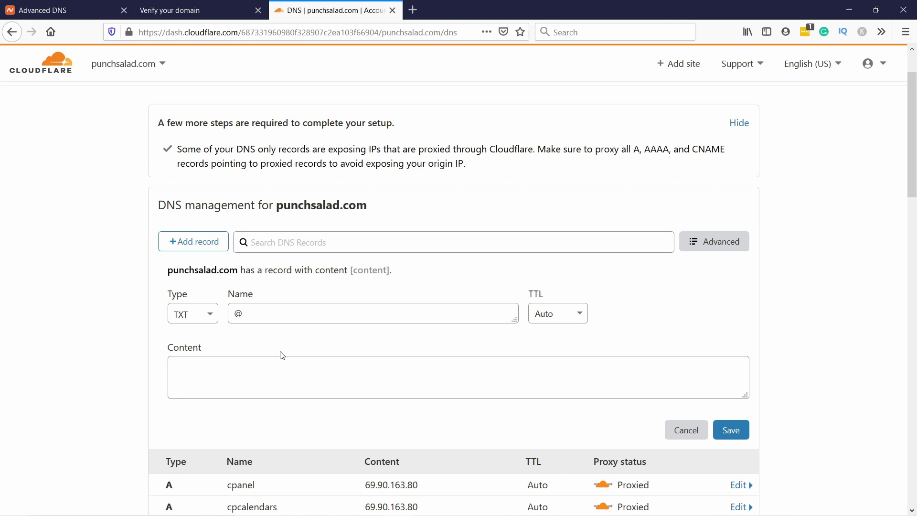
Paste the Google site verification code as the TXT record's content and save the record.
{"action": "left_click", "coordinate": [240, 370]}
{"action": "key", "text": "ctrl+v"}
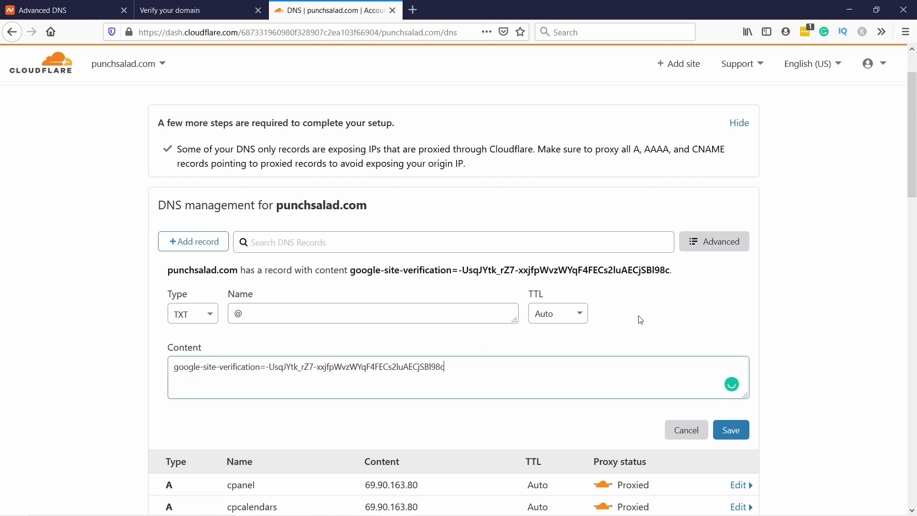
{"action": "left_click", "coordinate": [649, 324]}
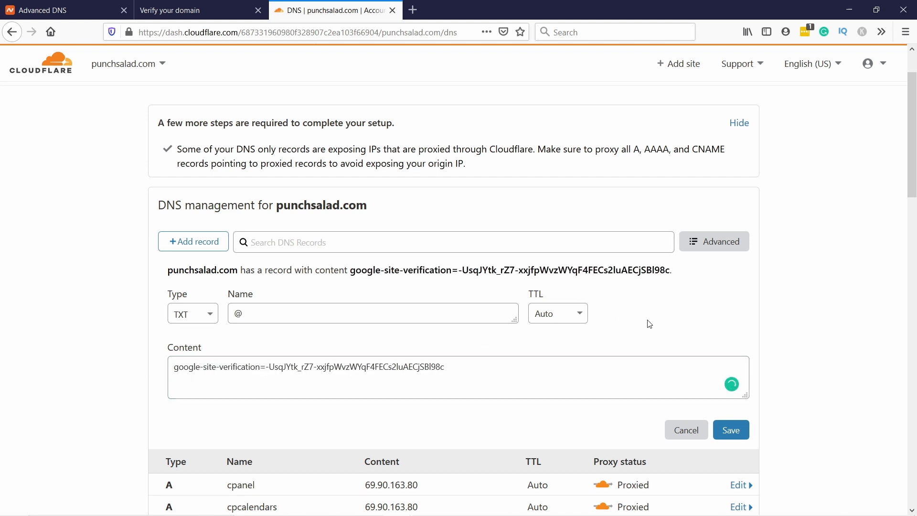
{"action": "left_click", "coordinate": [729, 432]}
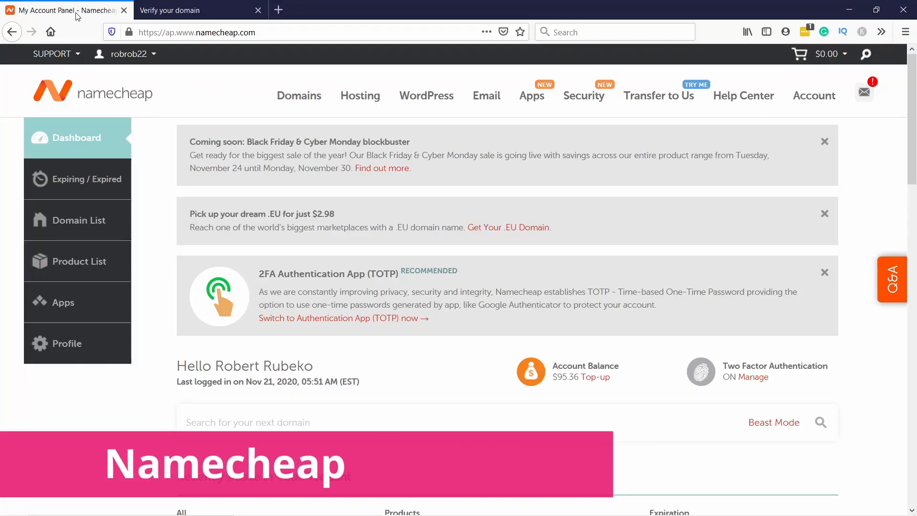
In Namecheap, open the Advanced DNS settings of clicksdontlie.com and go to its host records.
{"action": "left_click", "coordinate": [82, 221]}
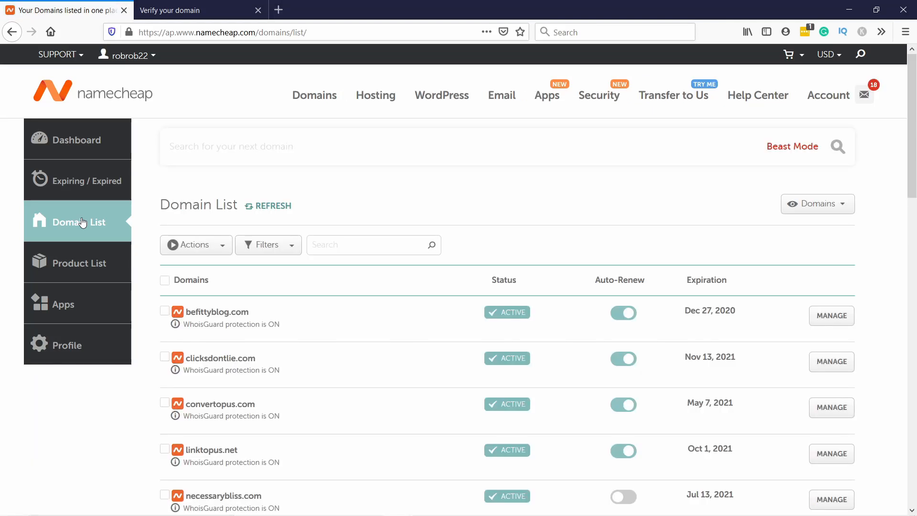
{"action": "scroll", "coordinate": [255, 202], "scroll_direction": "down", "scroll_amount": 2}
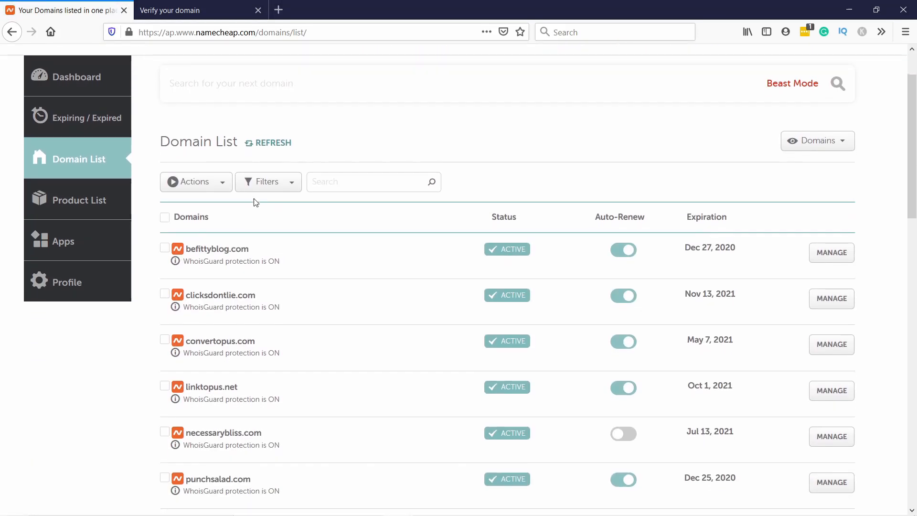
{"action": "left_click", "coordinate": [830, 303]}
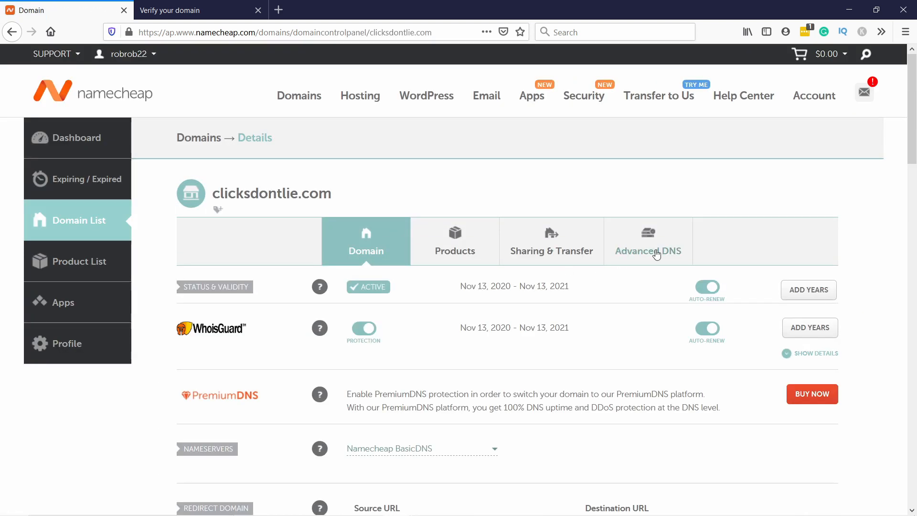
{"action": "left_click", "coordinate": [645, 248]}
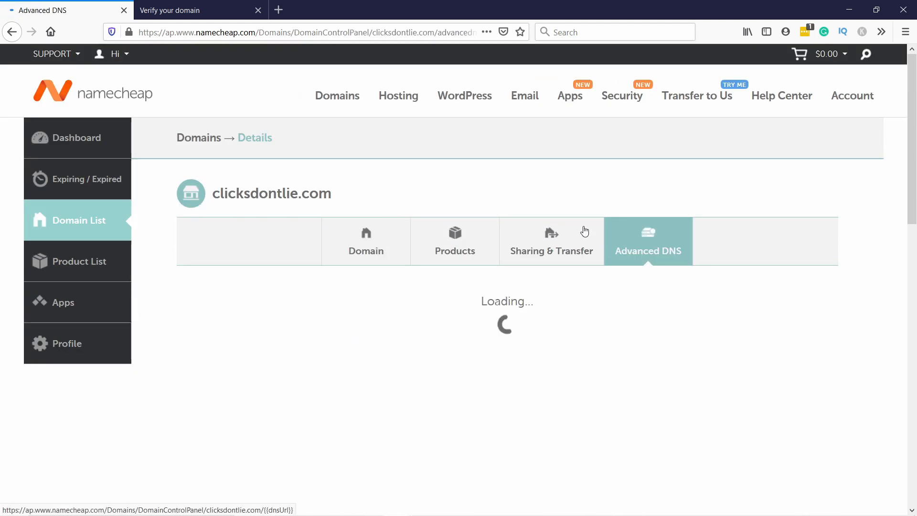
{"action": "scroll", "coordinate": [483, 149], "scroll_direction": "down", "scroll_amount": 4}
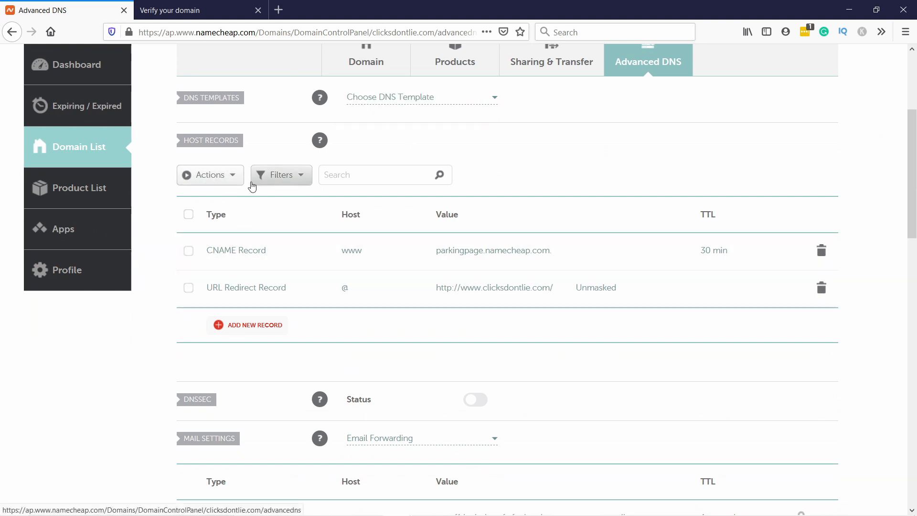
Add a new host record to clicksdontlie.com and set its type to TXT Record.
{"action": "left_click", "coordinate": [252, 328]}
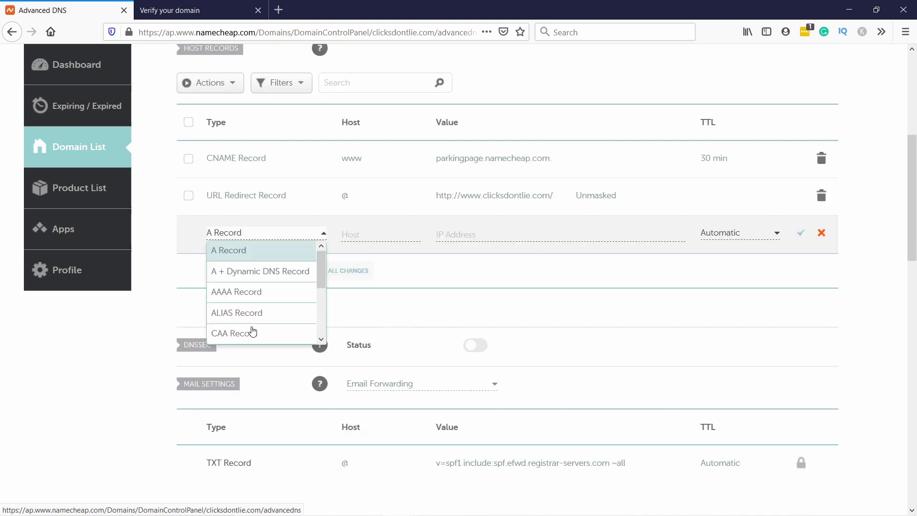
{"action": "scroll", "coordinate": [252, 294], "scroll_direction": "down", "scroll_amount": 3}
{"action": "scroll", "coordinate": [253, 297], "scroll_direction": "down", "scroll_amount": 3}
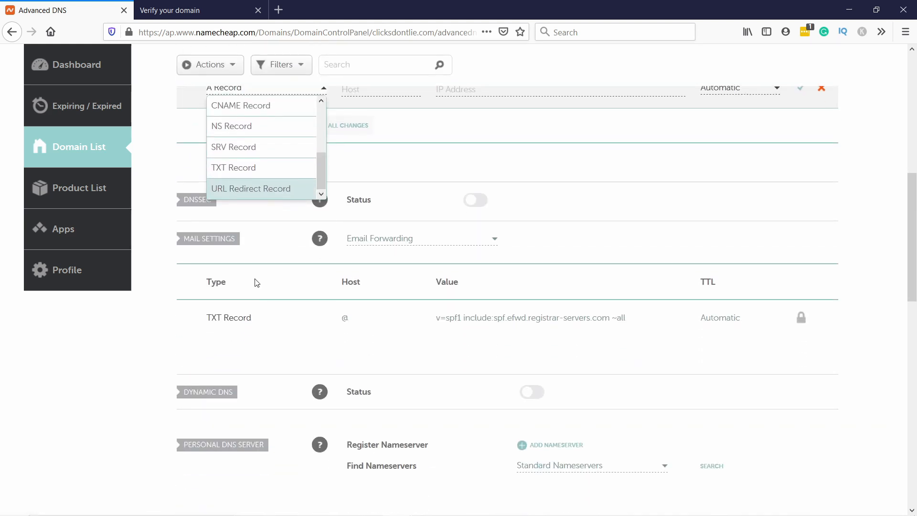
{"action": "left_click", "coordinate": [245, 176]}
{"action": "scroll", "coordinate": [320, 159], "scroll_direction": "up", "scroll_amount": 3}
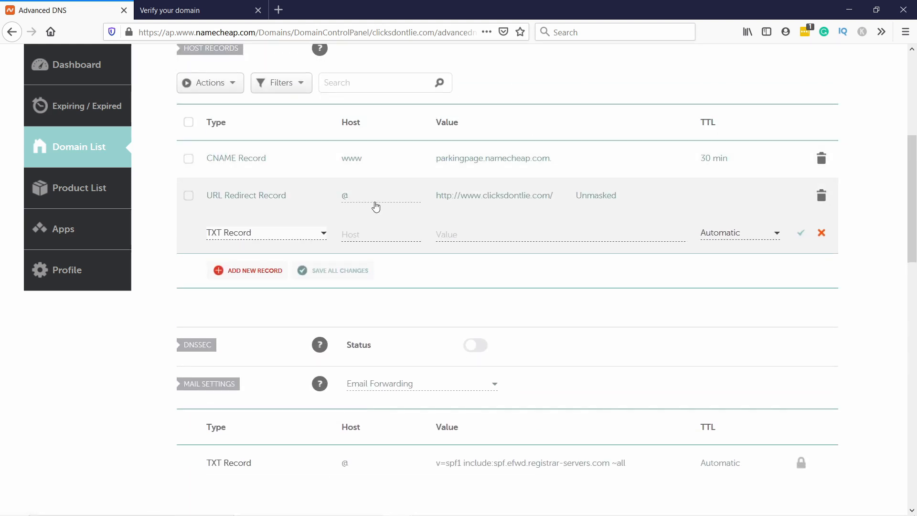
Set the new TXT record's host to @ and enter the Google site verification code as its value.
{"action": "left_click", "coordinate": [370, 234]}
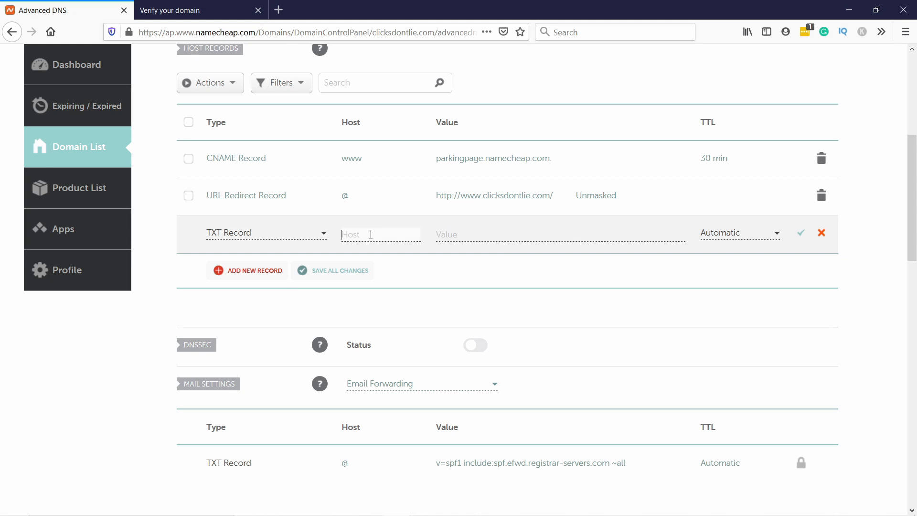
{"action": "type", "text": "@"}
{"action": "left_click", "coordinate": [474, 234]}
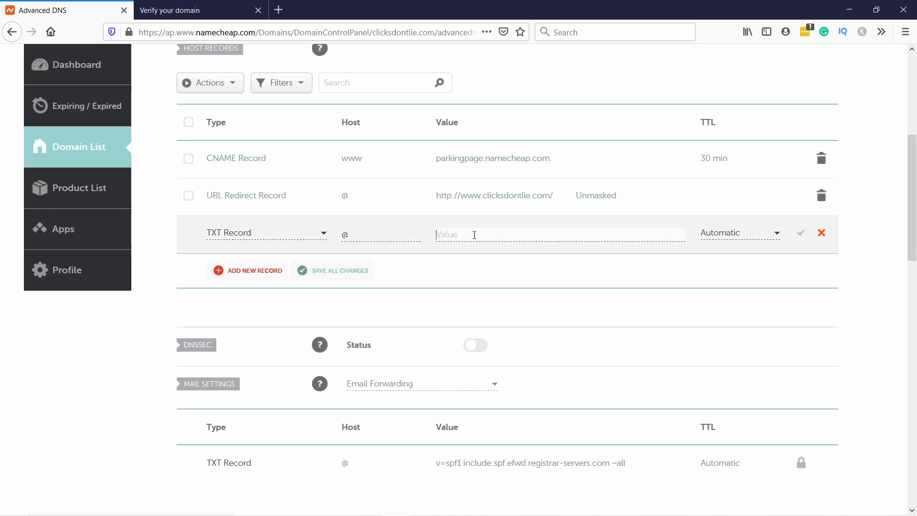
{"action": "type", "text": "google-site-verification=-UsqJYtk_rZ7-xxjfpWvzWYqF4FECs2luAECjSBl98c"}
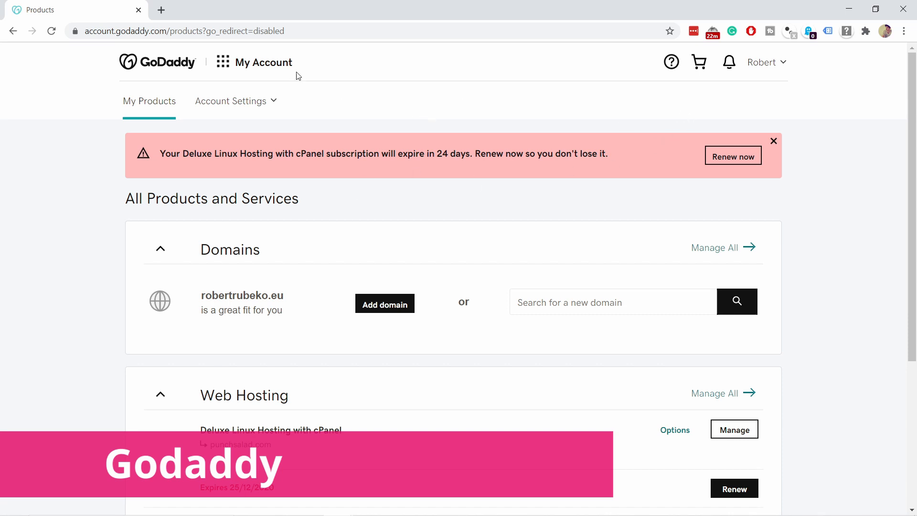
In GoDaddy, open the DNS records of hearttohandle.live from the domain list.
{"action": "left_click", "coordinate": [223, 64]}
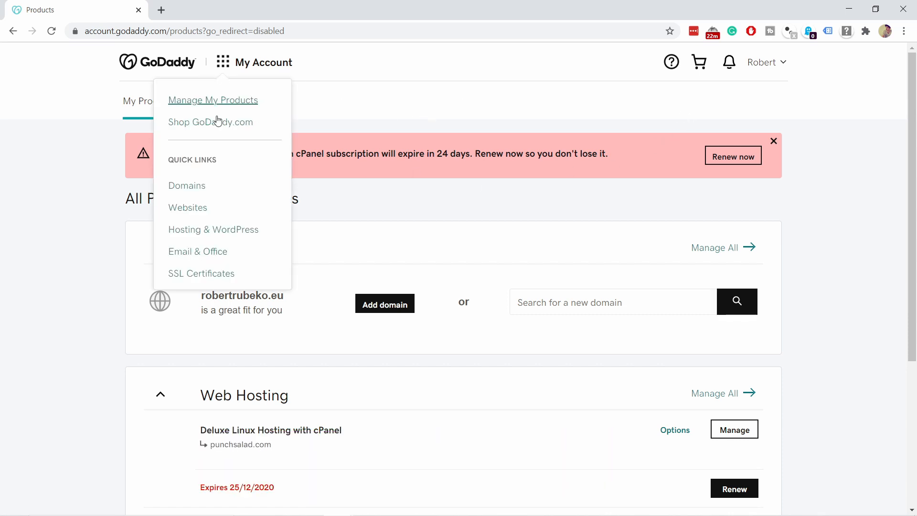
{"action": "left_click", "coordinate": [194, 190]}
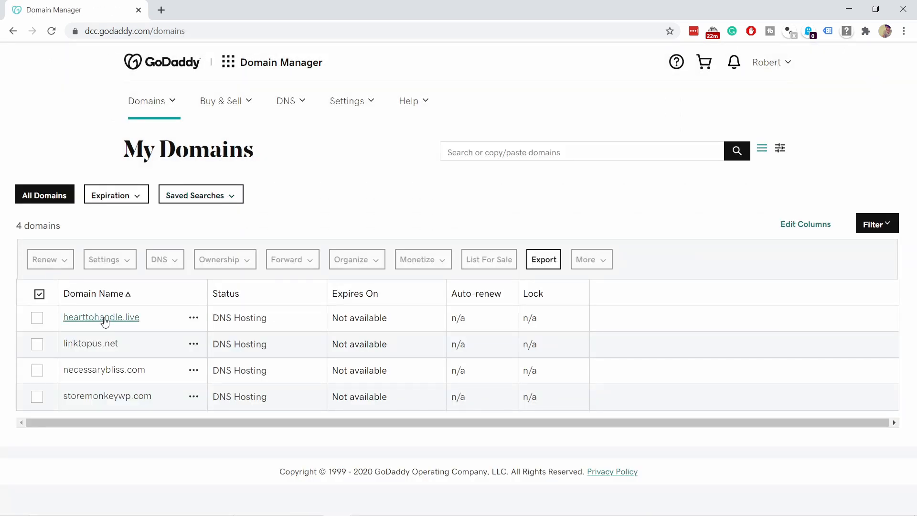
{"action": "left_click", "coordinate": [105, 322]}
{"action": "scroll", "coordinate": [253, 210], "scroll_direction": "down", "scroll_amount": 3}
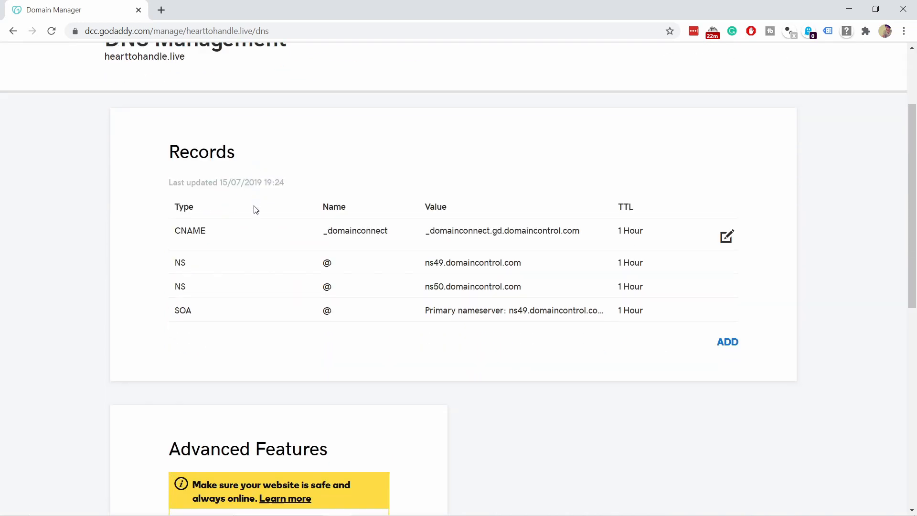
Add a new DNS record to hearttohandle.live and set its type to TXT.
{"action": "left_click", "coordinate": [727, 343]}
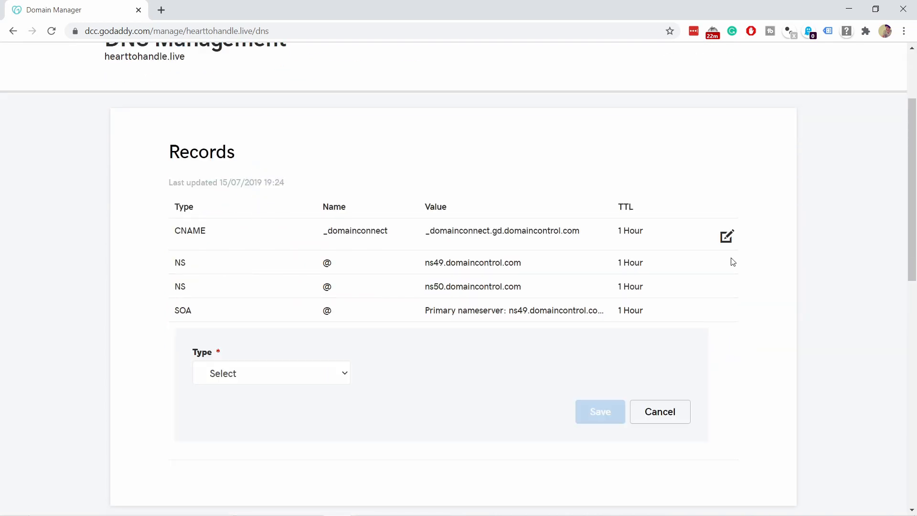
{"action": "left_click", "coordinate": [234, 375]}
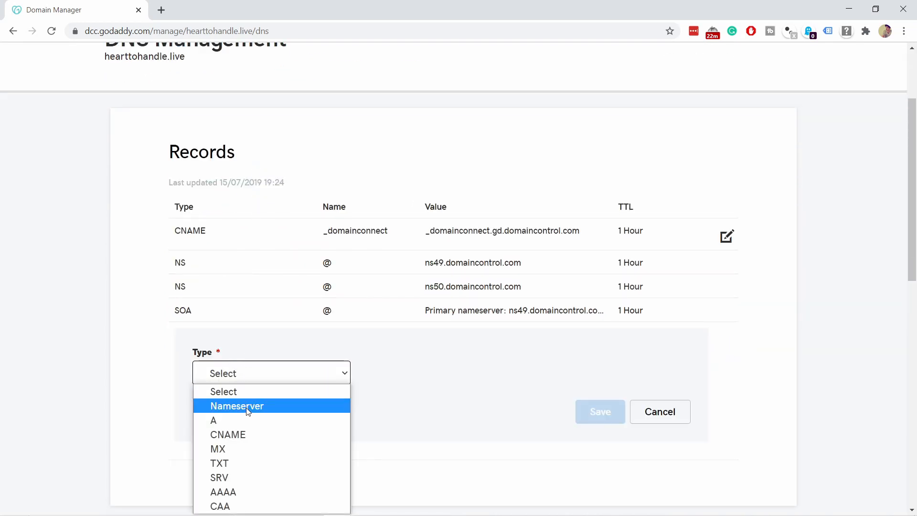
{"action": "left_click", "coordinate": [245, 463]}
{"action": "left_click", "coordinate": [395, 370]}
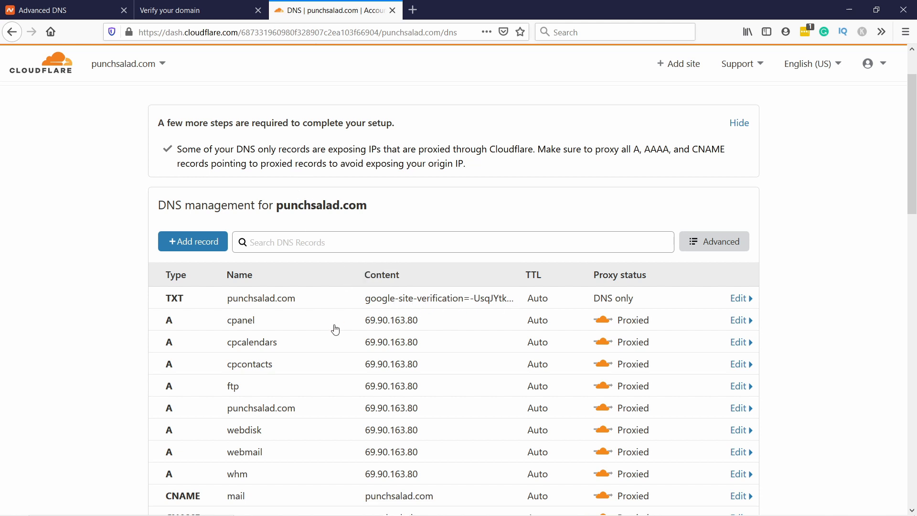
In Google Admin, start the TXT record verification of punchsalad.com.
{"action": "left_click", "coordinate": [187, 11]}
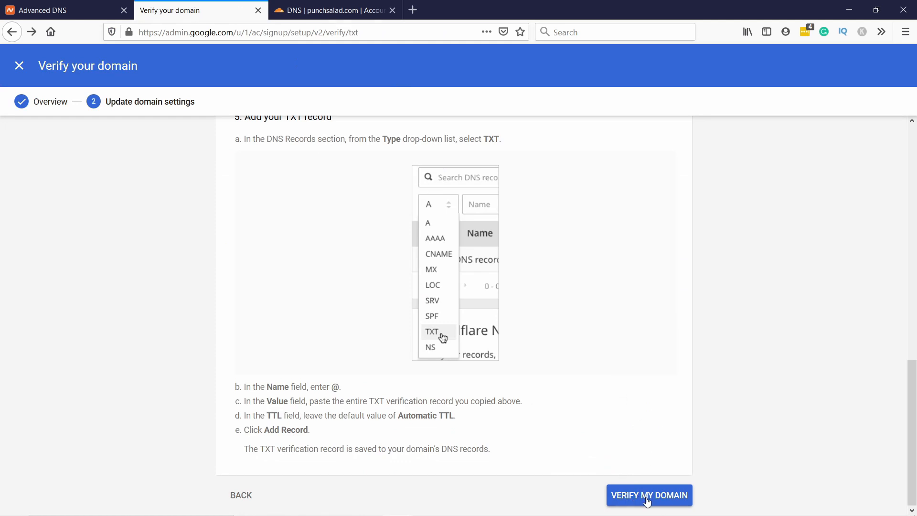
{"action": "left_click", "coordinate": [630, 497]}
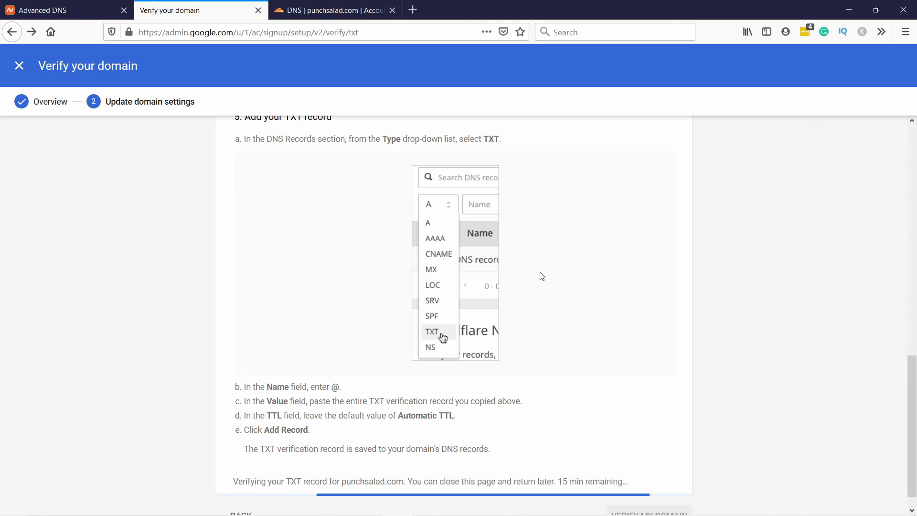
{"action": "scroll", "coordinate": [579, 475], "scroll_direction": "up", "scroll_amount": 2}
{"action": "scroll", "coordinate": [576, 358], "scroll_direction": "up", "scroll_amount": 6}
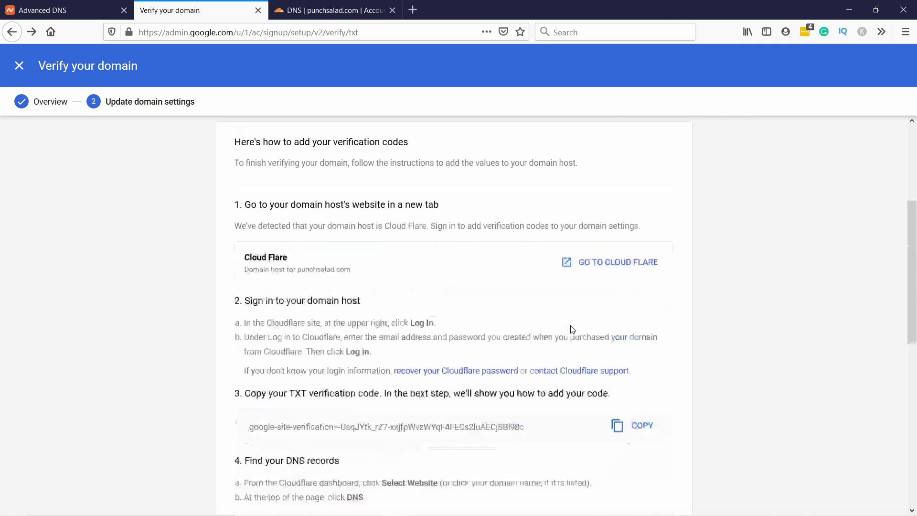
{"action": "scroll", "coordinate": [571, 334], "scroll_direction": "down", "scroll_amount": 8}
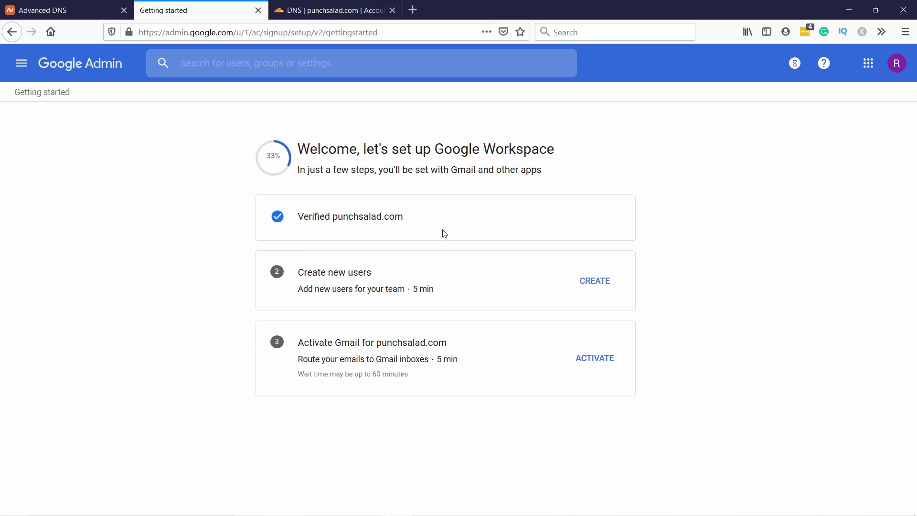
Open the new-user setup for the team and continue through it without adding another user.
{"action": "left_click", "coordinate": [588, 285]}
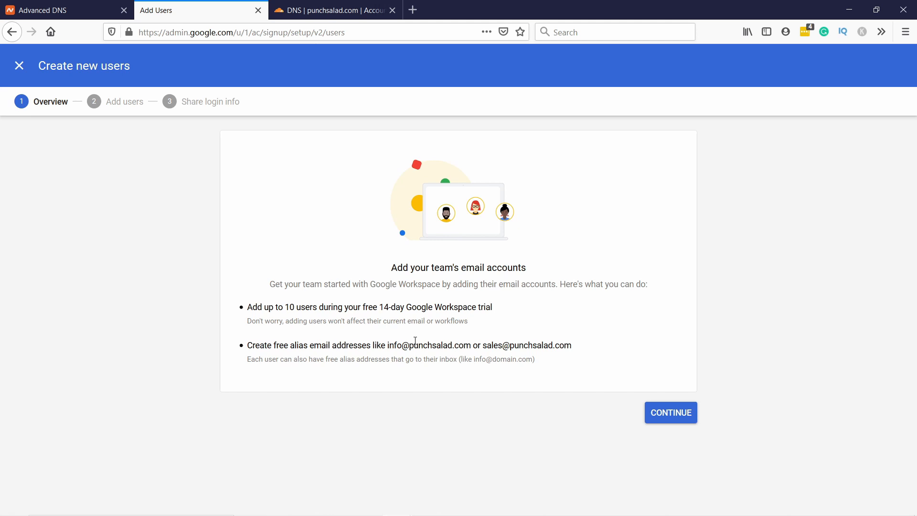
{"action": "left_click_drag", "start_coordinate": [388, 348], "coordinate": [424, 348]}
{"action": "left_click_drag", "start_coordinate": [492, 360], "coordinate": [496, 359]}
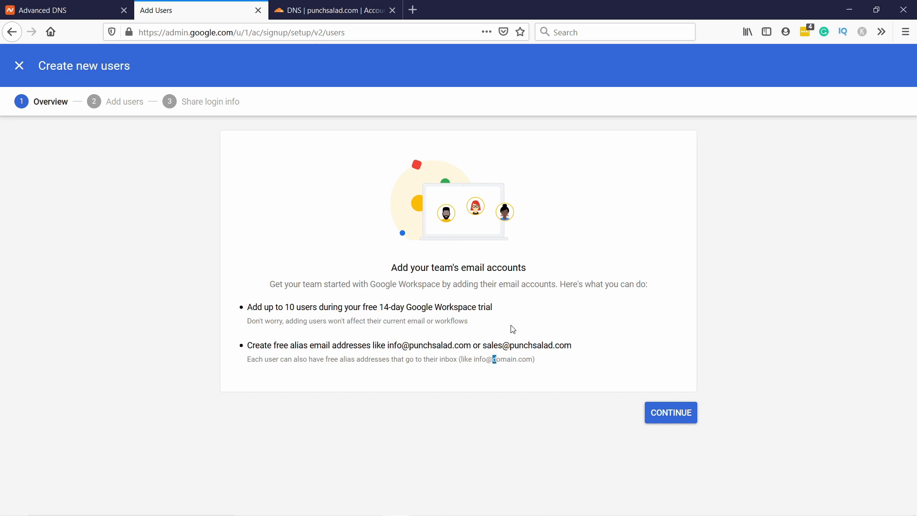
{"action": "left_click", "coordinate": [668, 416]}
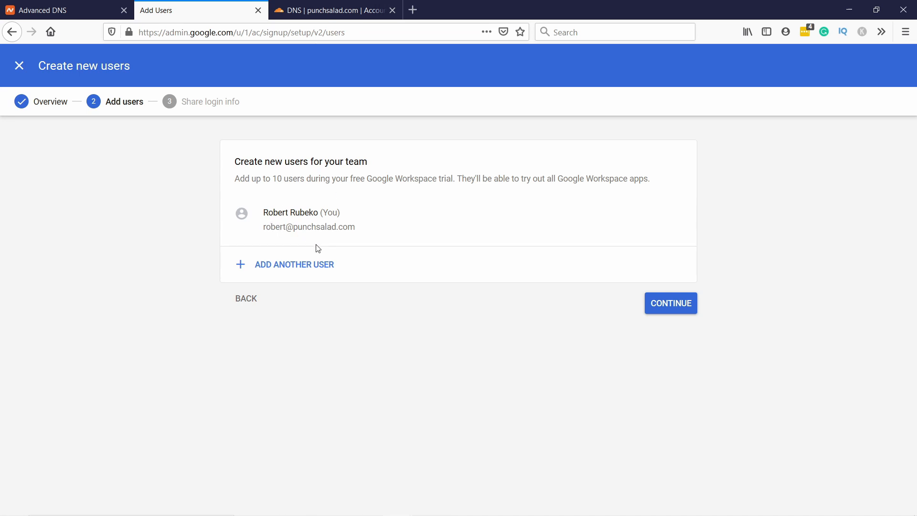
{"action": "left_click", "coordinate": [664, 310]}
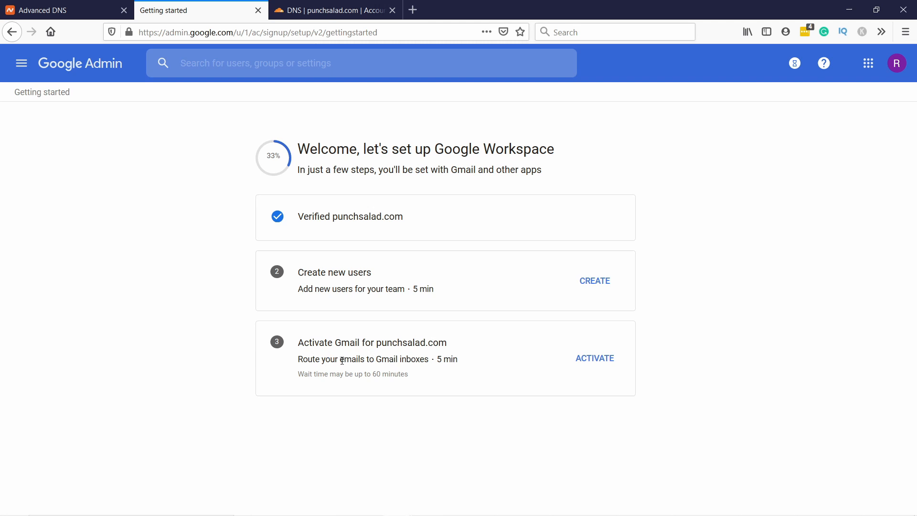
Start Gmail activation for punchsalad.com, confirm that existing addresses are added and Gmail may receive all emails, and continue to email routing.
{"action": "left_click", "coordinate": [589, 365]}
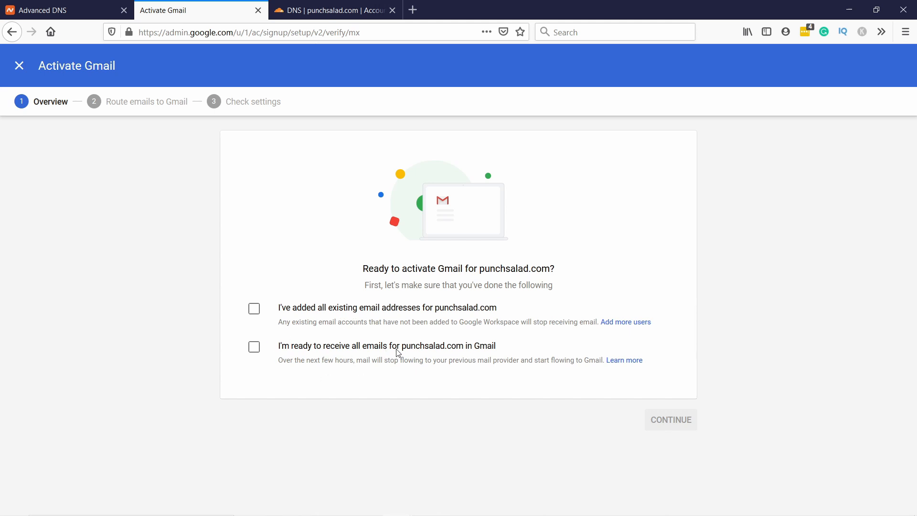
{"action": "left_click", "coordinate": [253, 309]}
{"action": "left_click", "coordinate": [254, 347]}
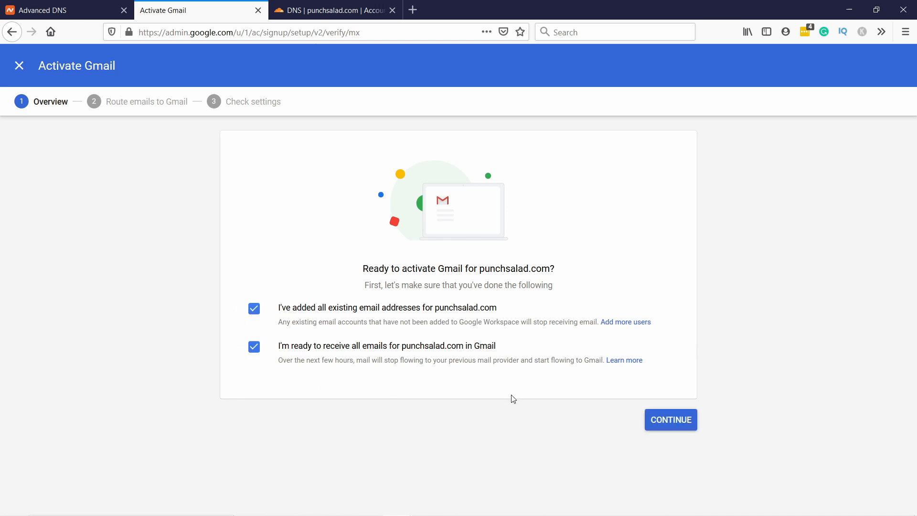
{"action": "left_click", "coordinate": [652, 419]}
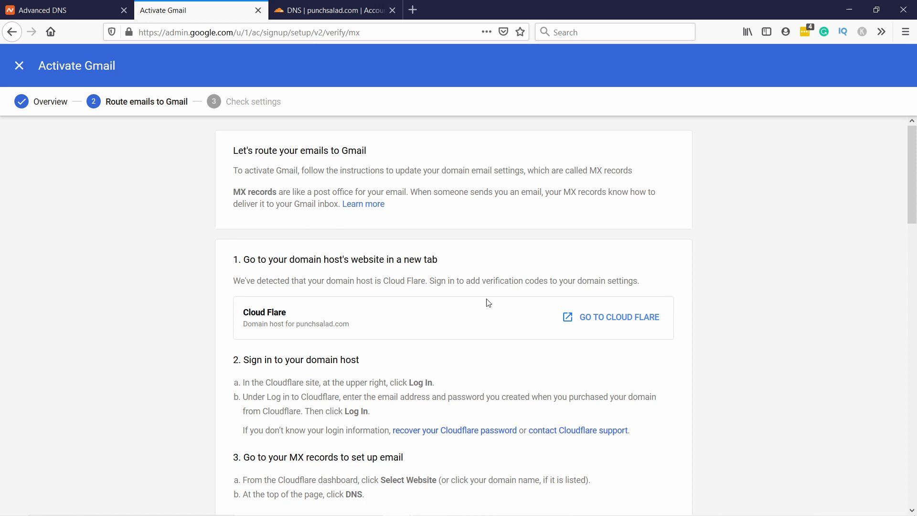
Review the MX setup instructions, then in Cloudflare add a new DNS record of type MX to punchsalad.com.
{"action": "scroll", "coordinate": [478, 302], "scroll_direction": "down", "scroll_amount": 2}
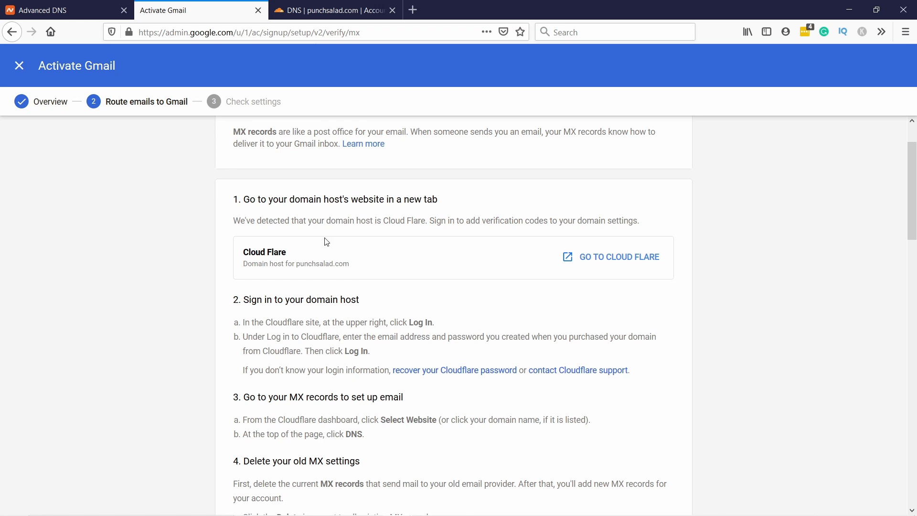
{"action": "scroll", "coordinate": [329, 242], "scroll_direction": "down", "scroll_amount": 2}
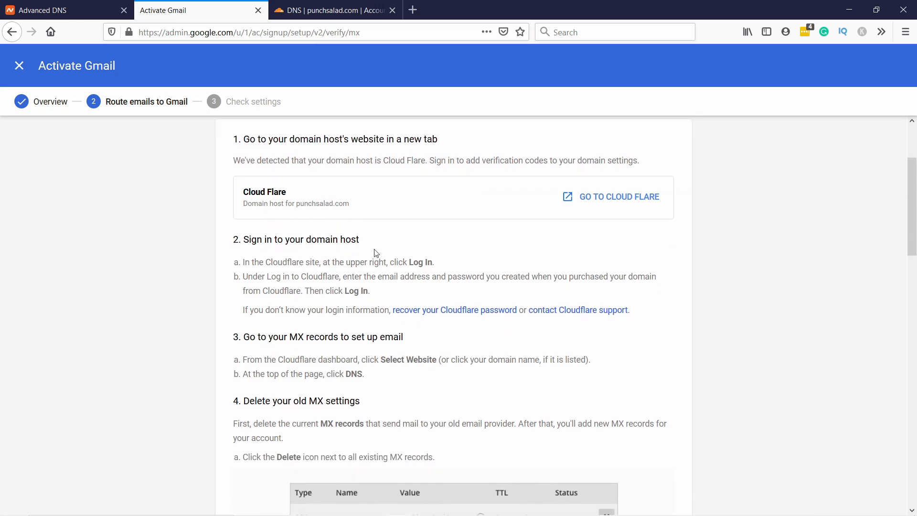
{"action": "scroll", "coordinate": [253, 275], "scroll_direction": "down", "scroll_amount": 4}
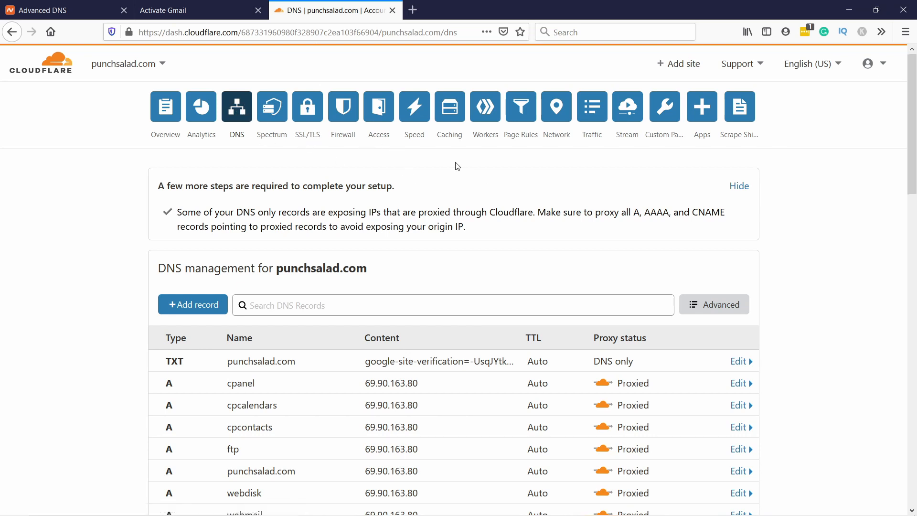
{"action": "scroll", "coordinate": [457, 166], "scroll_direction": "down", "scroll_amount": 4}
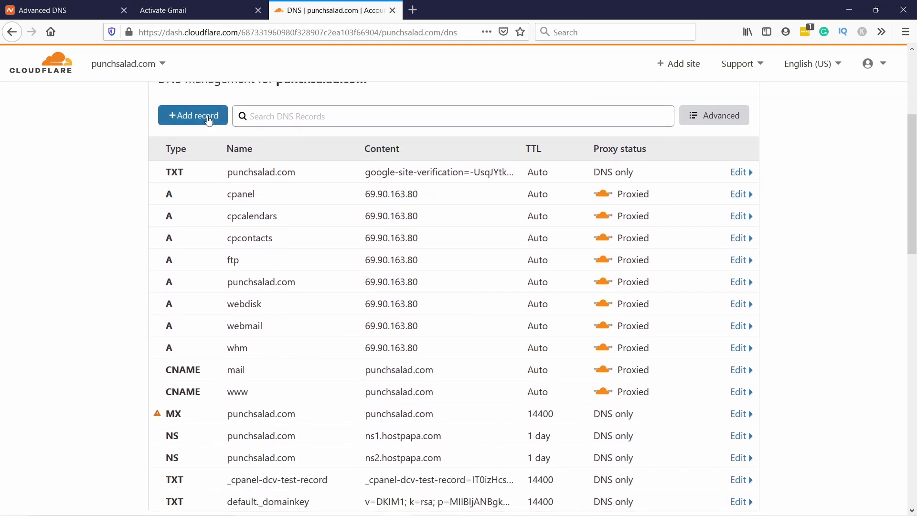
{"action": "left_click", "coordinate": [208, 120]}
{"action": "left_click", "coordinate": [192, 191]}
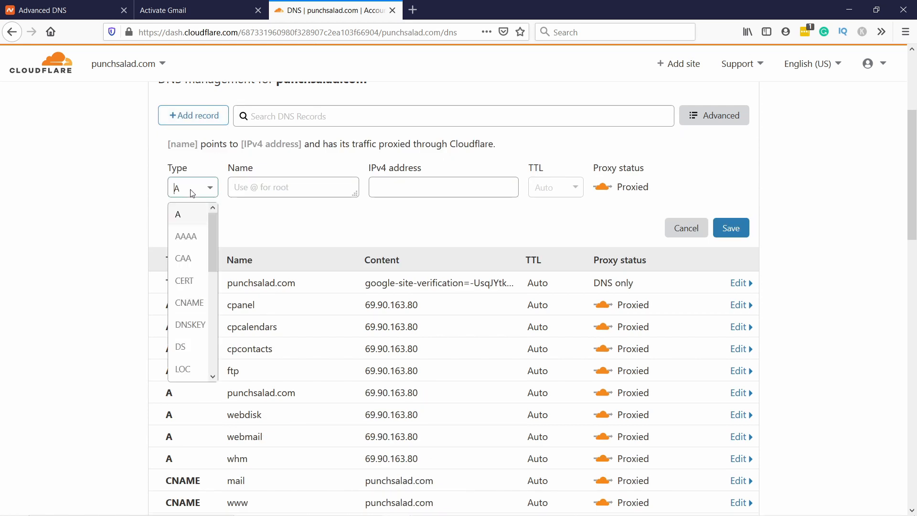
{"action": "scroll", "coordinate": [189, 308], "scroll_direction": "down", "scroll_amount": 3}
{"action": "left_click", "coordinate": [182, 234]}
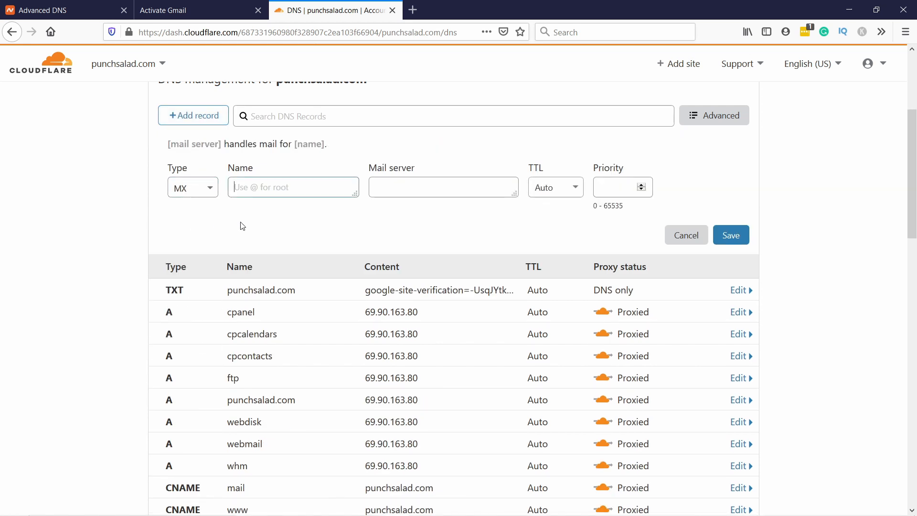
Copy the mail server address ASPMX.L.GOOGLE.COM from the Gmail activation instructions in Google Admin.
{"action": "left_click", "coordinate": [175, 18]}
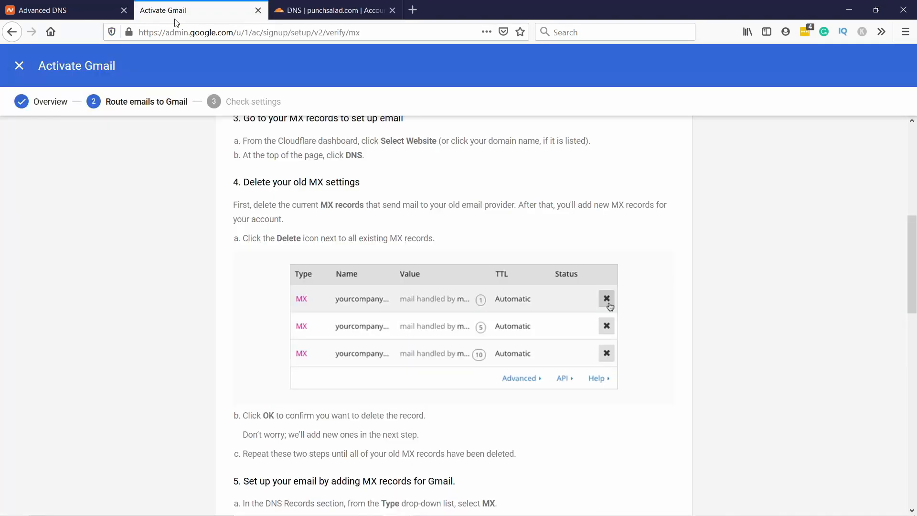
{"action": "scroll", "coordinate": [315, 198], "scroll_direction": "down", "scroll_amount": 6}
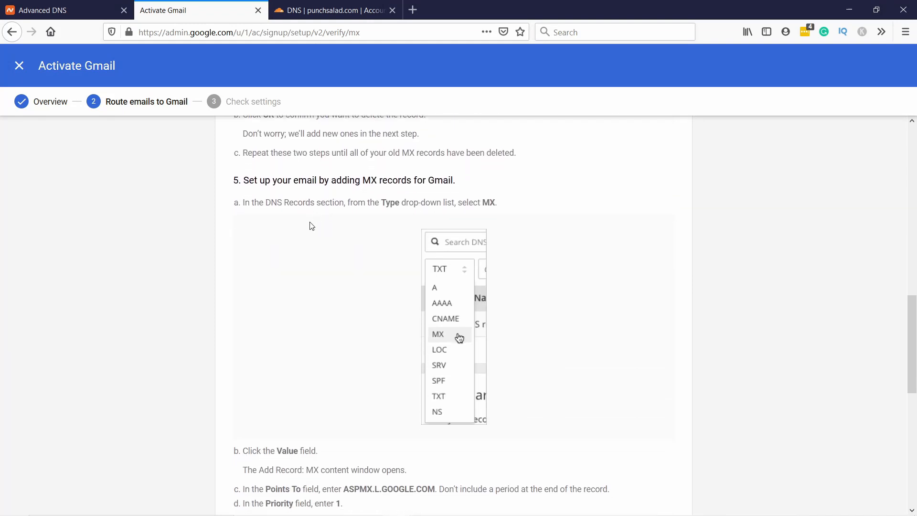
{"action": "scroll", "coordinate": [294, 191], "scroll_direction": "down", "scroll_amount": 4}
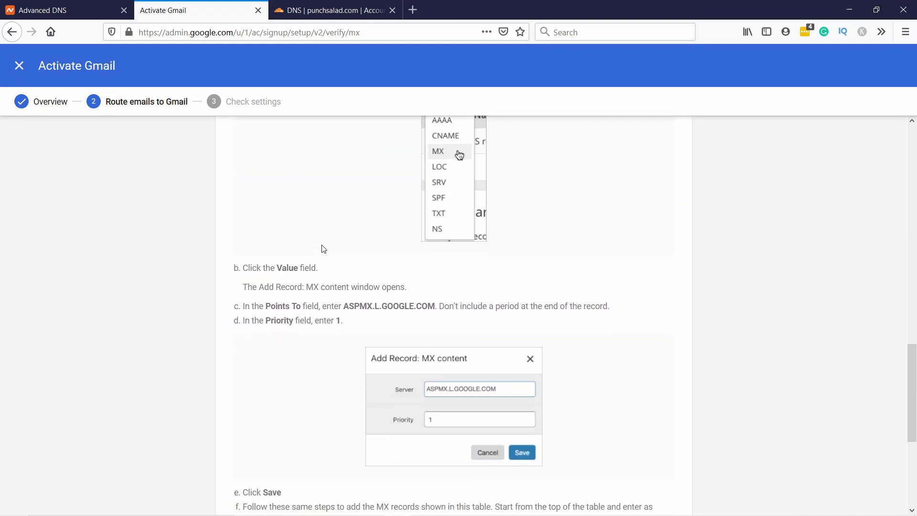
{"action": "scroll", "coordinate": [323, 249], "scroll_direction": "down", "scroll_amount": 1}
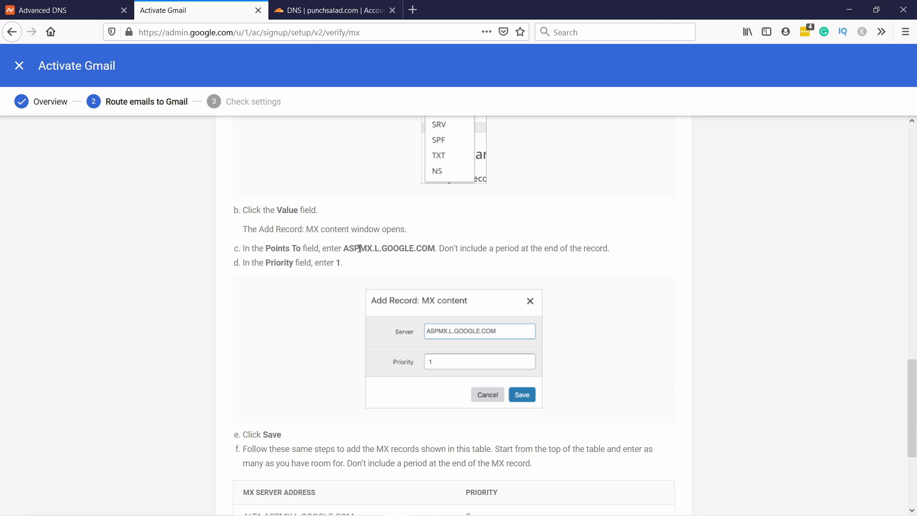
{"action": "left_click_drag", "start_coordinate": [346, 248], "coordinate": [434, 248]}
{"action": "scroll", "coordinate": [433, 249], "scroll_direction": "down", "scroll_amount": 1}
{"action": "right_click", "coordinate": [428, 227]}
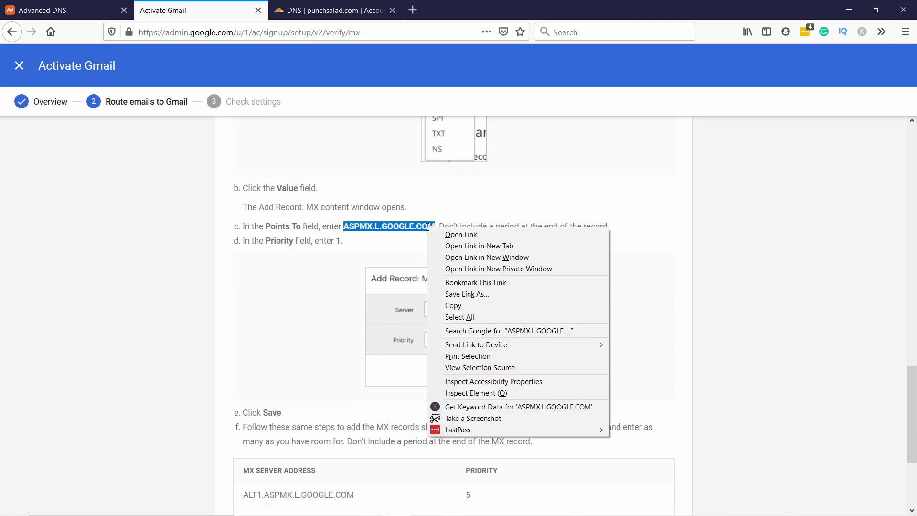
{"action": "left_click", "coordinate": [456, 305]}
In Cloudflare, give the MX record the name @, mail server ASPMX.L.GOOGLE.COM and priority 1, and save it.
{"action": "left_click", "coordinate": [311, 12]}
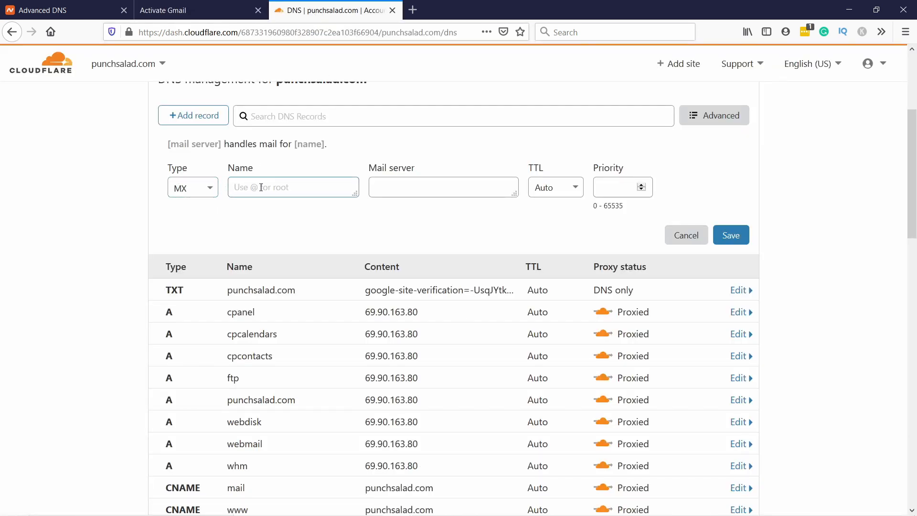
{"action": "type", "text": "@"}
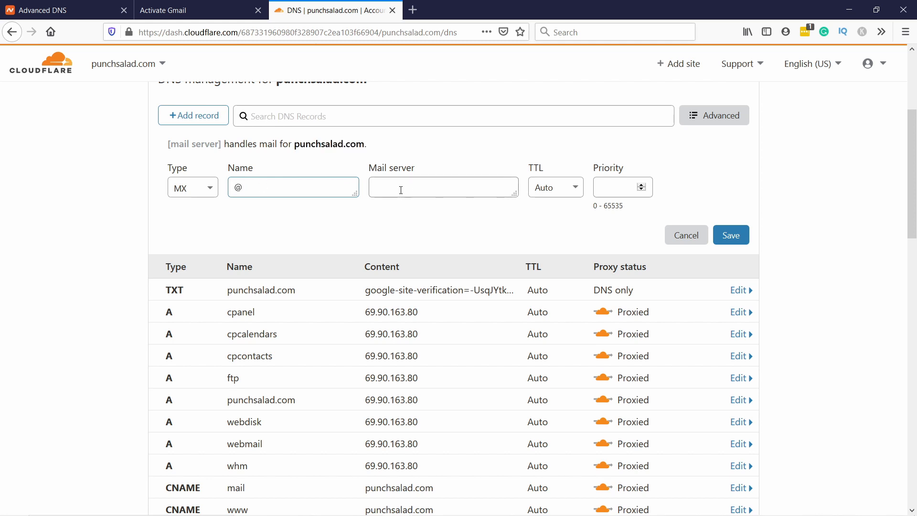
{"action": "left_click", "coordinate": [401, 189]}
{"action": "key", "text": "ctrl+v"}
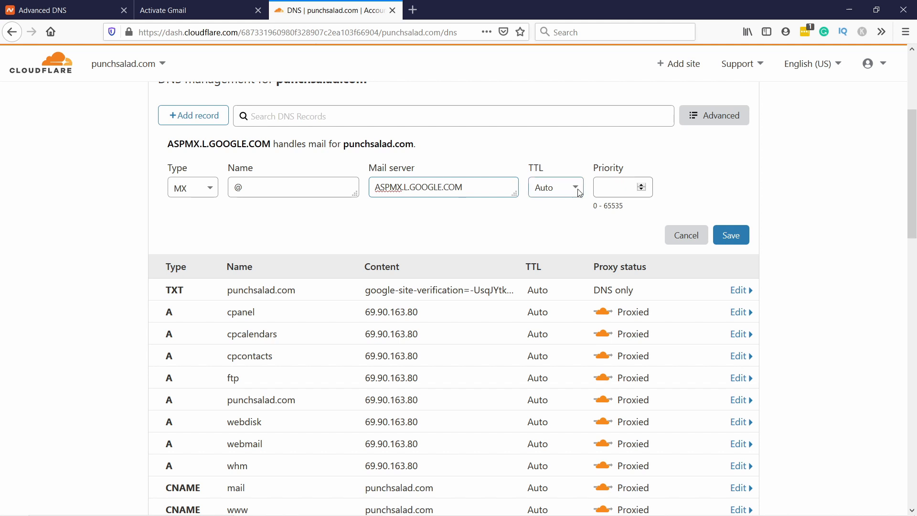
{"action": "left_click", "coordinate": [612, 187]}
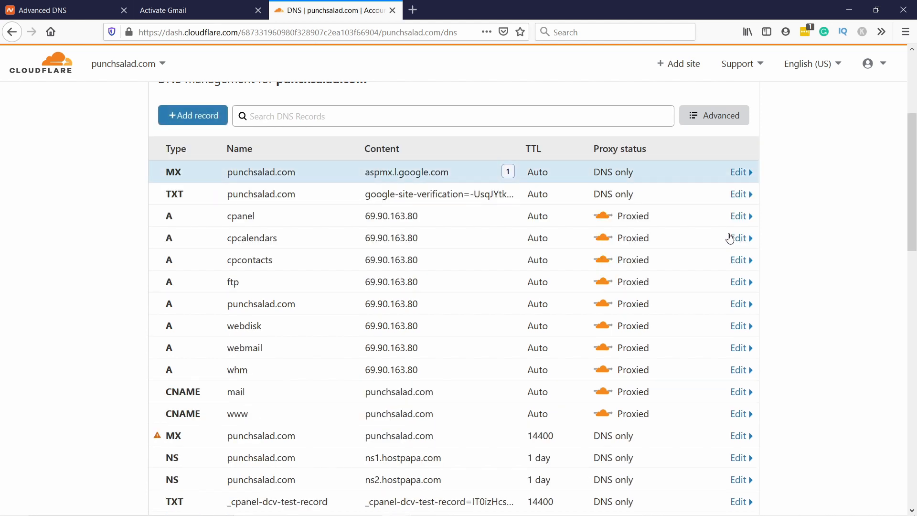
Start another DNS record in Cloudflare and copy the server address ALT1.ASPMX.L.GOOGLE.COM from Google Admin's MX table.
{"action": "scroll", "coordinate": [647, 209], "scroll_direction": "up", "scroll_amount": 2}
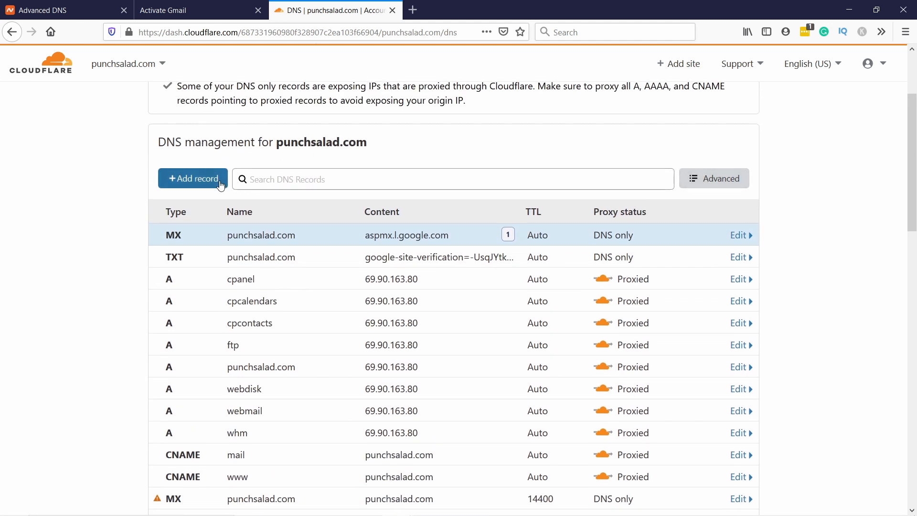
{"action": "left_click", "coordinate": [193, 178]}
{"action": "left_click", "coordinate": [202, 11]}
{"action": "scroll", "coordinate": [395, 201], "scroll_direction": "down", "scroll_amount": 3}
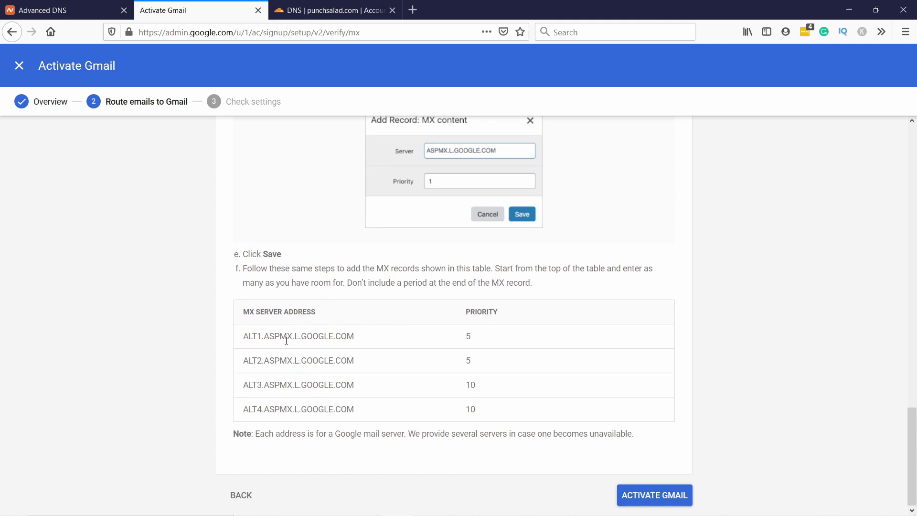
{"action": "left_click_drag", "start_coordinate": [370, 344], "coordinate": [241, 336]}
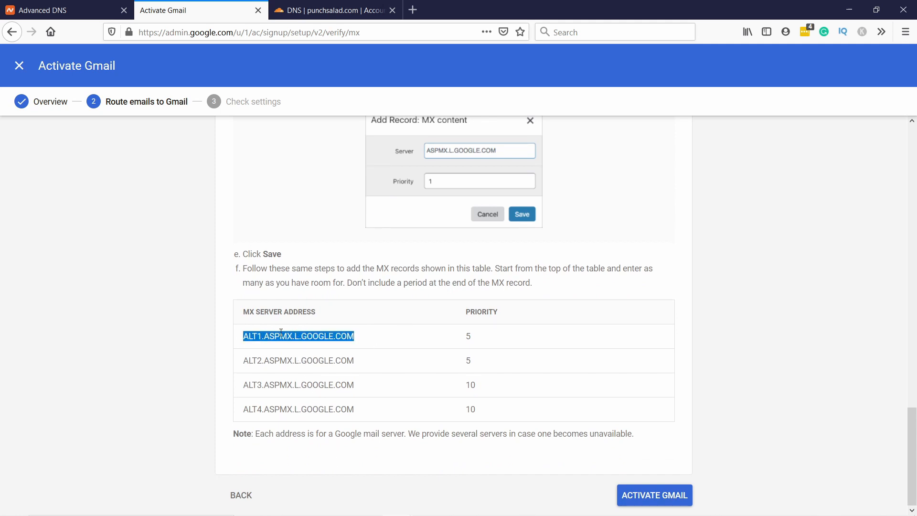
{"action": "right_click", "coordinate": [282, 339]}
{"action": "left_click", "coordinate": [317, 201]}
In Cloudflare, fill in the new record as type MX, name @, mail server ALT1.ASPMX.L.GOOGLE.COM and priority 5, and save it.
{"action": "left_click", "coordinate": [329, 10]}
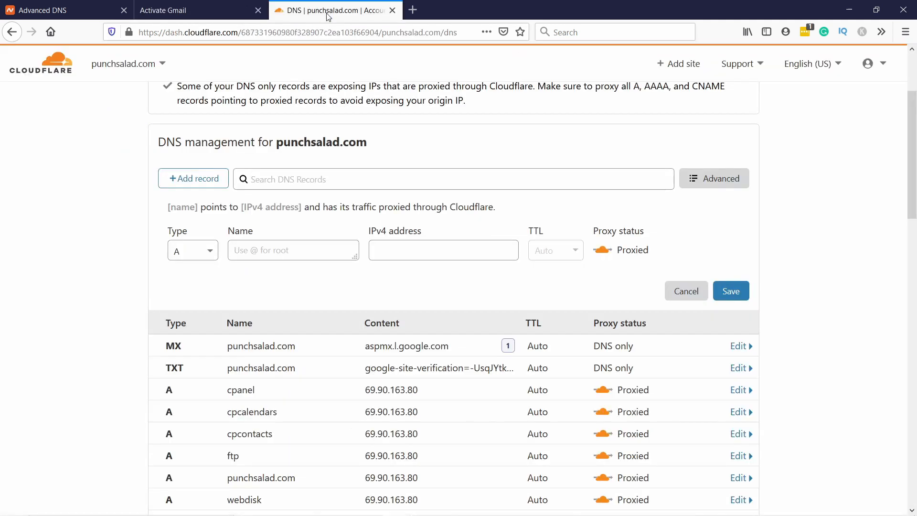
{"action": "left_click", "coordinate": [210, 249]}
{"action": "scroll", "coordinate": [188, 344], "scroll_direction": "down", "scroll_amount": 5}
{"action": "scroll", "coordinate": [190, 368], "scroll_direction": "up", "scroll_amount": 3}
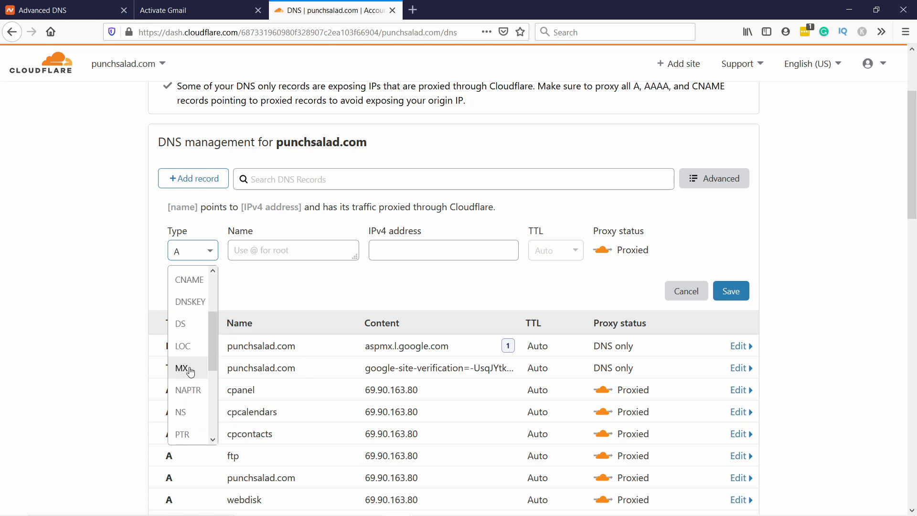
{"action": "left_click", "coordinate": [189, 368]}
{"action": "type", "text": "@"}
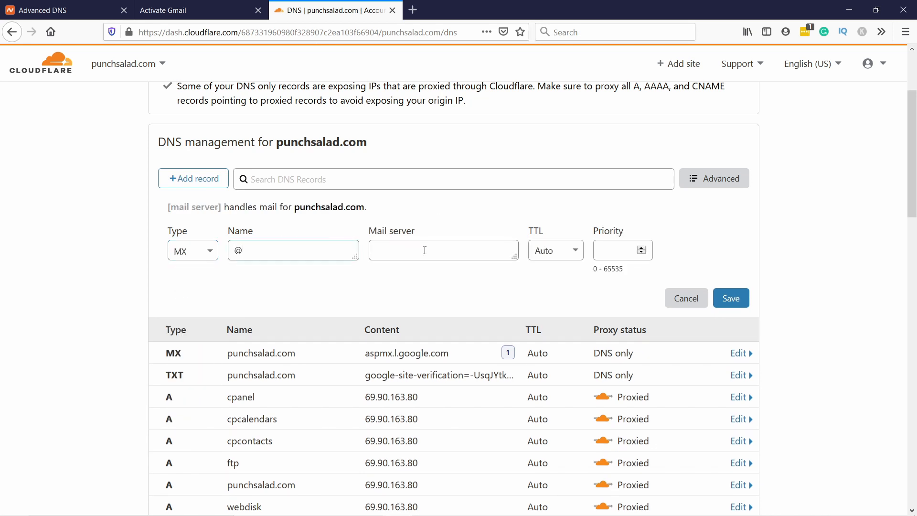
{"action": "left_click", "coordinate": [427, 249]}
{"action": "key", "text": "ctrl+v"}
{"action": "left_click", "coordinate": [606, 250]}
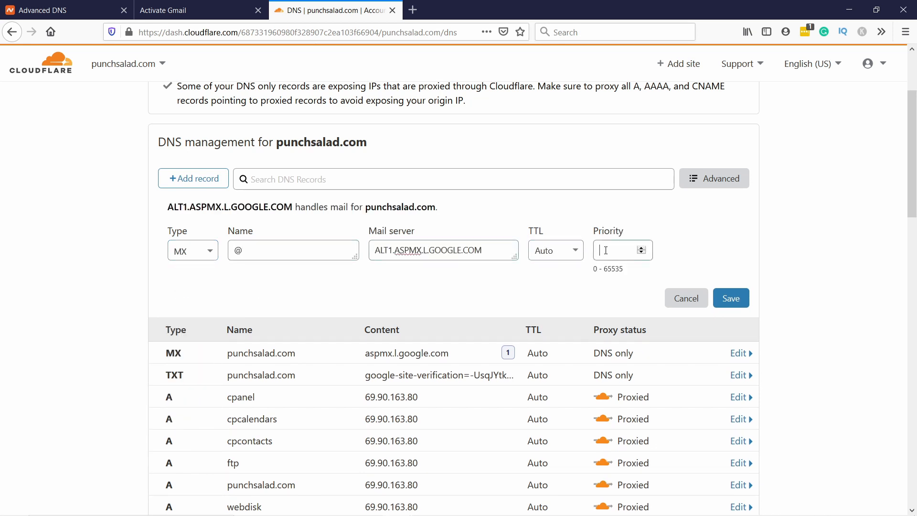
{"action": "left_click", "coordinate": [721, 295]}
Copy the server address ALT2.ASPMX.L.GOOGLE.COM from the MX table in Google Admin.
{"action": "left_click", "coordinate": [238, 11]}
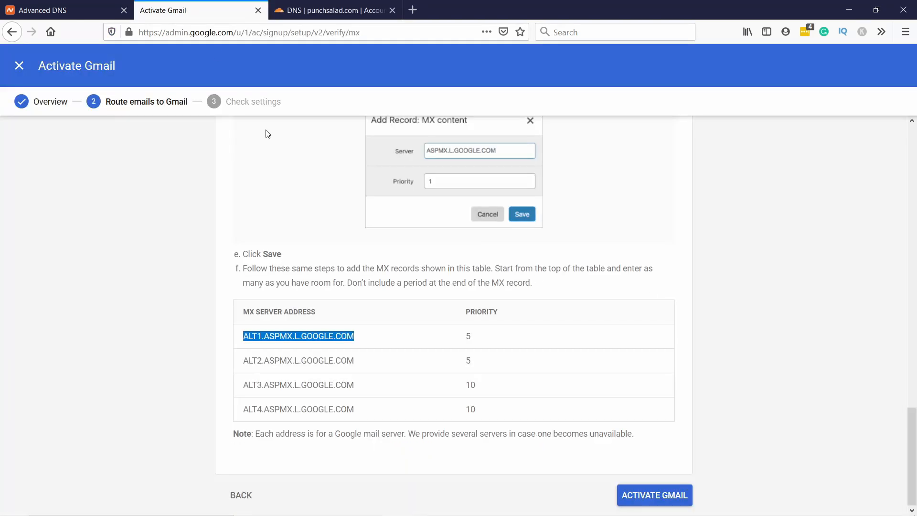
{"action": "left_click_drag", "start_coordinate": [354, 360], "coordinate": [243, 361]}
{"action": "right_click", "coordinate": [264, 361]}
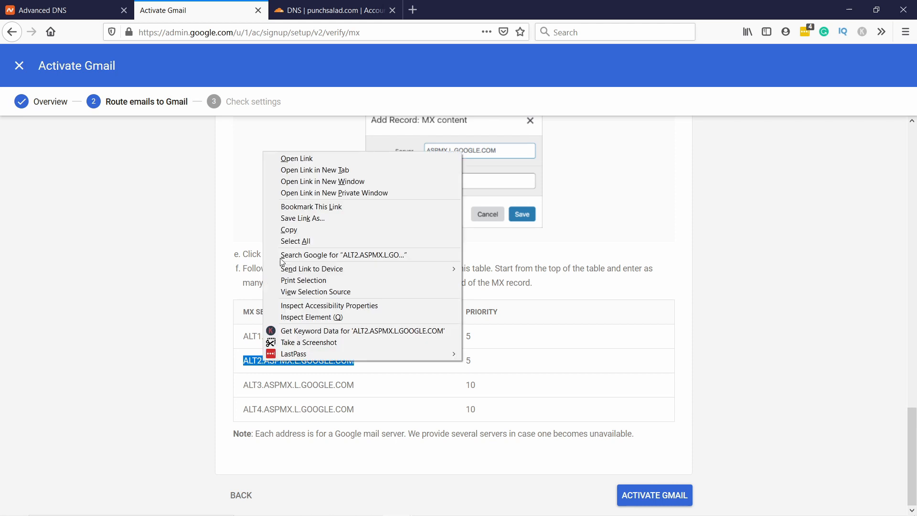
{"action": "left_click", "coordinate": [289, 229]}
In Cloudflare, add and save an MX record named @ with mail server ALT2.ASPMX.L.GOOGLE.COM and priority 5.
{"action": "left_click", "coordinate": [334, 10]}
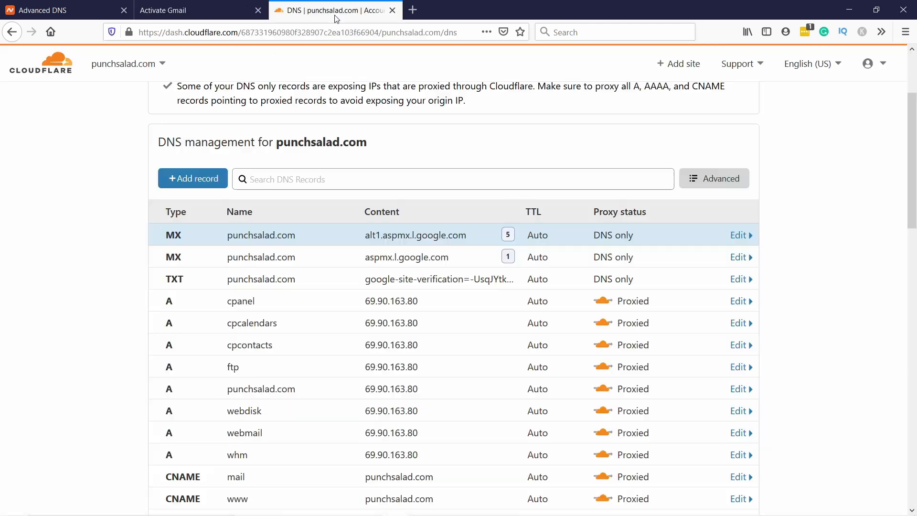
{"action": "left_click", "coordinate": [213, 178]}
{"action": "left_click", "coordinate": [193, 250]}
{"action": "scroll", "coordinate": [188, 334], "scroll_direction": "down", "scroll_amount": 1}
{"action": "left_click", "coordinate": [188, 375]}
{"action": "left_click", "coordinate": [286, 250]}
{"action": "type", "text": "@"}
{"action": "left_click", "coordinate": [460, 250]}
{"action": "key", "text": "ctrl+v"}
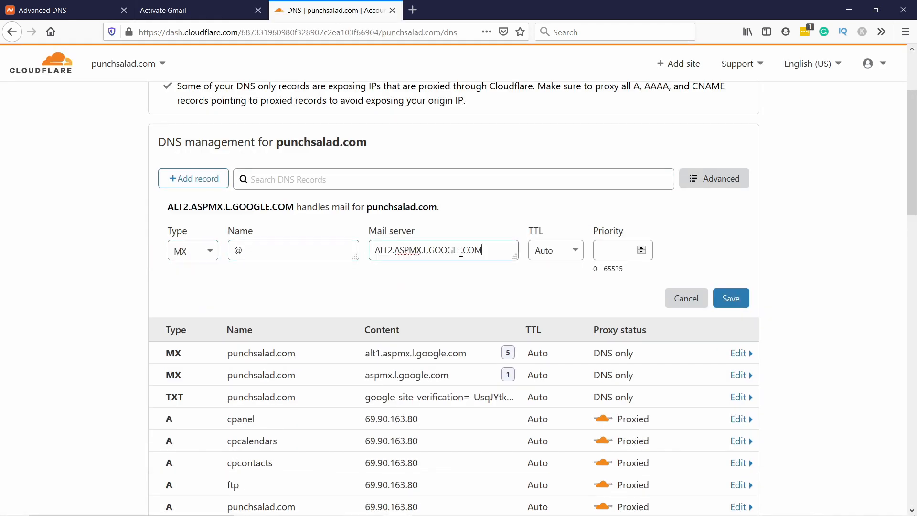
{"action": "left_click", "coordinate": [730, 298]}
Copy the server address ALT3.ASPMX.L.GOOGLE.COM from the MX table in Google Admin.
{"action": "left_click", "coordinate": [200, 10]}
{"action": "left_click_drag", "start_coordinate": [354, 385], "coordinate": [242, 384]}
{"action": "right_click", "coordinate": [264, 384]}
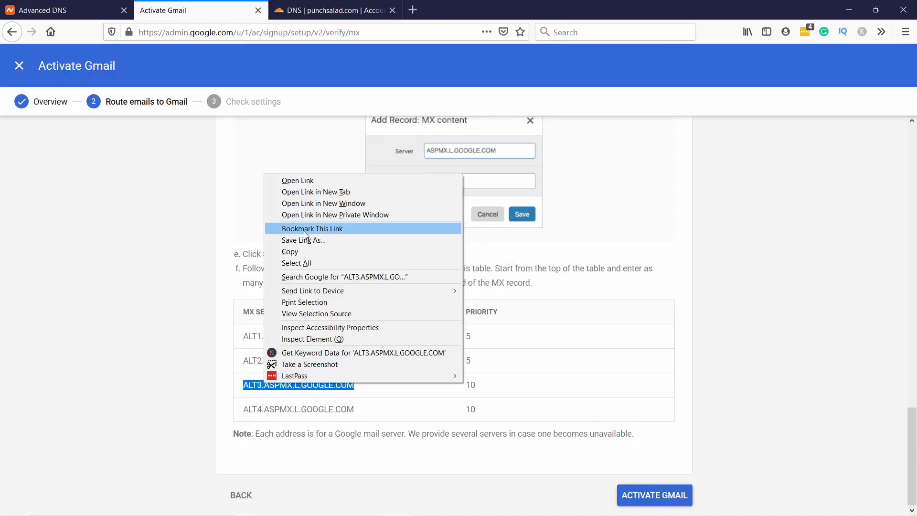
{"action": "left_click", "coordinate": [286, 252]}
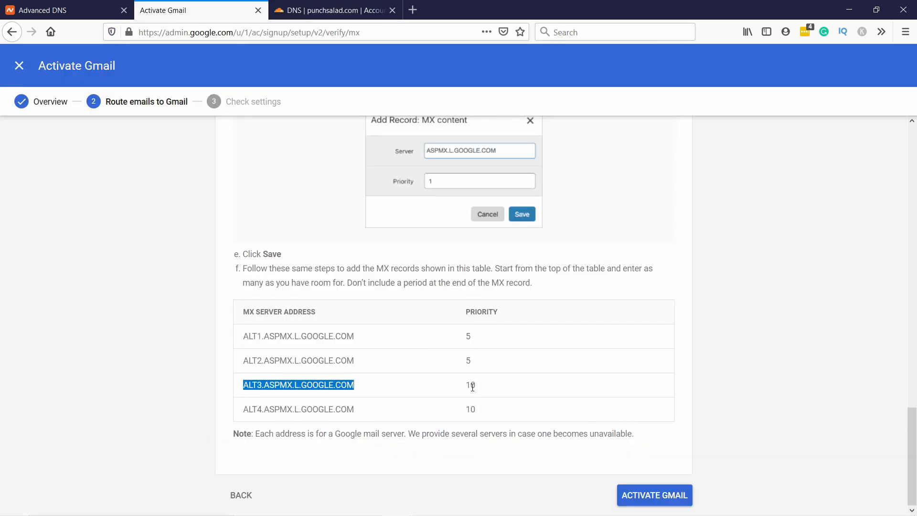
In Cloudflare, add and save an MX record named @ with mail server ALT3.ASPMX.L.GOOGLE.COM and priority 10.
{"action": "left_click", "coordinate": [304, 15]}
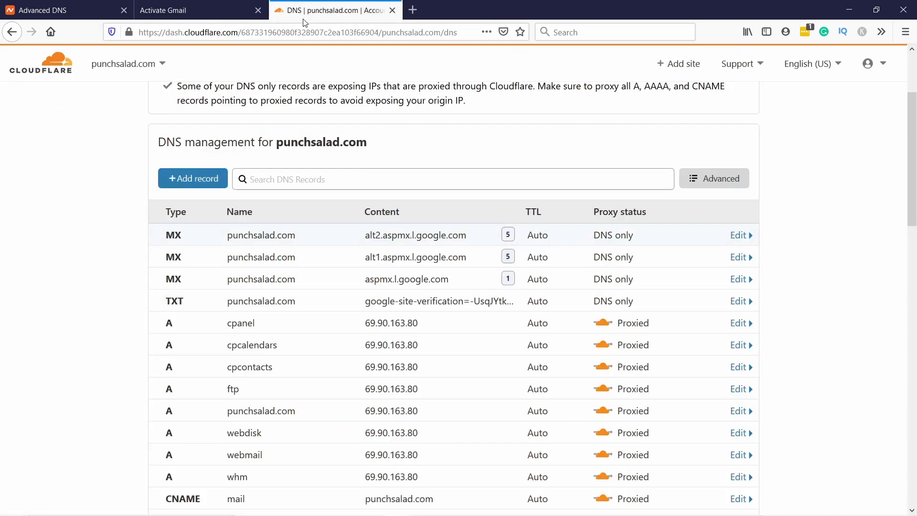
{"action": "left_click", "coordinate": [211, 179]}
{"action": "left_click", "coordinate": [193, 250]}
{"action": "scroll", "coordinate": [188, 325], "scroll_direction": "down", "scroll_amount": 5}
{"action": "scroll", "coordinate": [356, 178], "scroll_direction": "up", "scroll_amount": 3}
{"action": "left_click", "coordinate": [186, 243]}
{"action": "left_click", "coordinate": [291, 187]}
{"action": "type", "text": "@"}
{"action": "left_click", "coordinate": [443, 187]}
{"action": "key", "text": "ctrl+v"}
{"action": "left_click", "coordinate": [616, 187]}
{"action": "type", "text": "10"}
{"action": "left_click", "coordinate": [730, 235]}
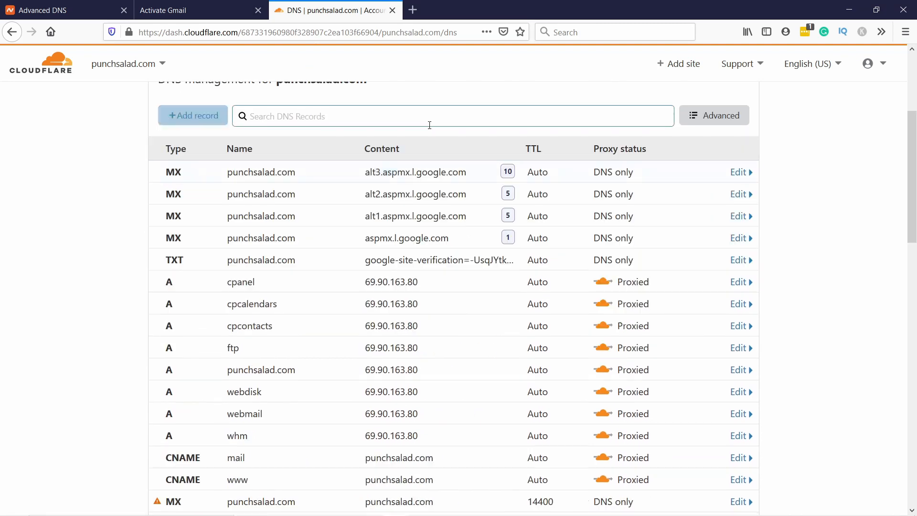
Copy ALT4.ASPMX.L.GOOGLE.COM from Google Admin and save it in Cloudflare as an MX record named @ with priority 10.
{"action": "left_click", "coordinate": [200, 10]}
{"action": "left_click", "coordinate": [329, 10]}
{"action": "left_click", "coordinate": [192, 115]}
{"action": "left_click", "coordinate": [191, 187]}
{"action": "left_click", "coordinate": [186, 242]}
{"action": "type", "text": "@"}
{"action": "key", "text": "ctrl+v"}
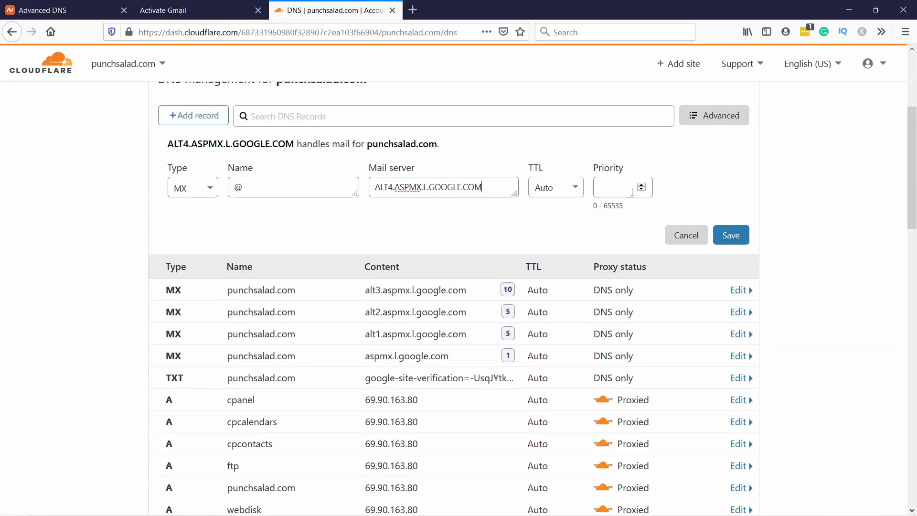
{"action": "left_click", "coordinate": [626, 189]}
{"action": "type", "text": "10"}
{"action": "left_click", "coordinate": [732, 233]}
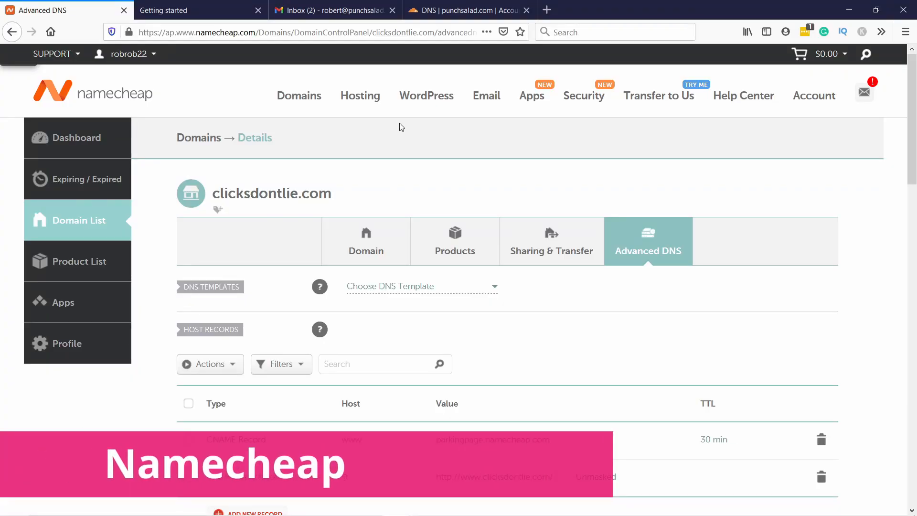
In Namecheap's advanced DNS settings for clicksdontlie.com, set the mail settings to Custom MX and check the available record actions.
{"action": "scroll", "coordinate": [462, 178], "scroll_direction": "down", "scroll_amount": 6}
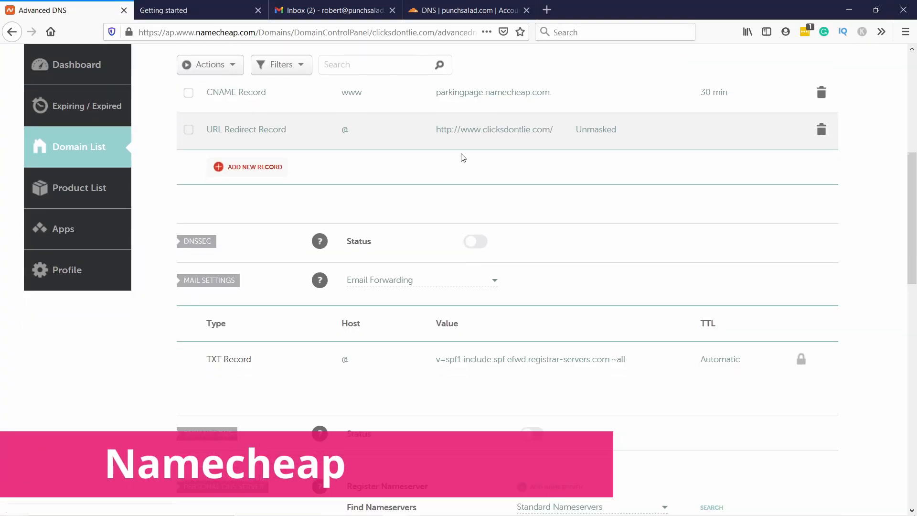
{"action": "scroll", "coordinate": [454, 154], "scroll_direction": "down", "scroll_amount": 2}
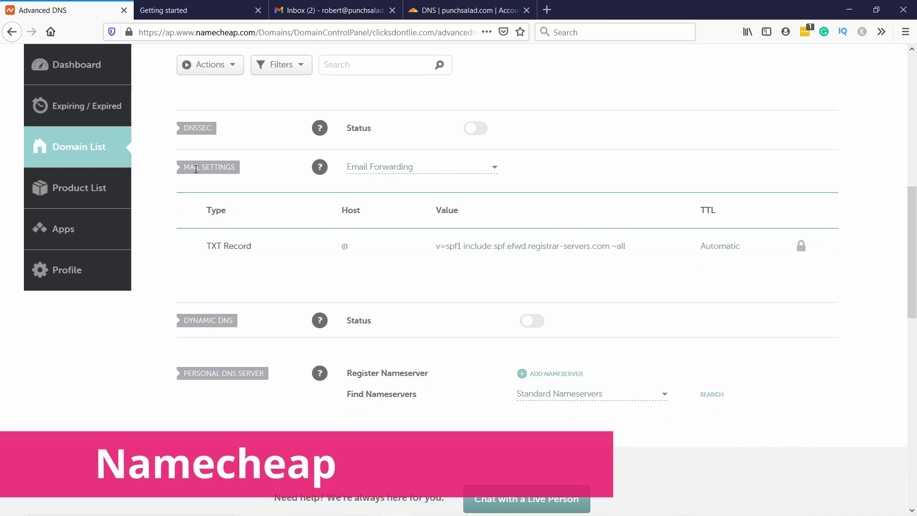
{"action": "left_click", "coordinate": [442, 168]}
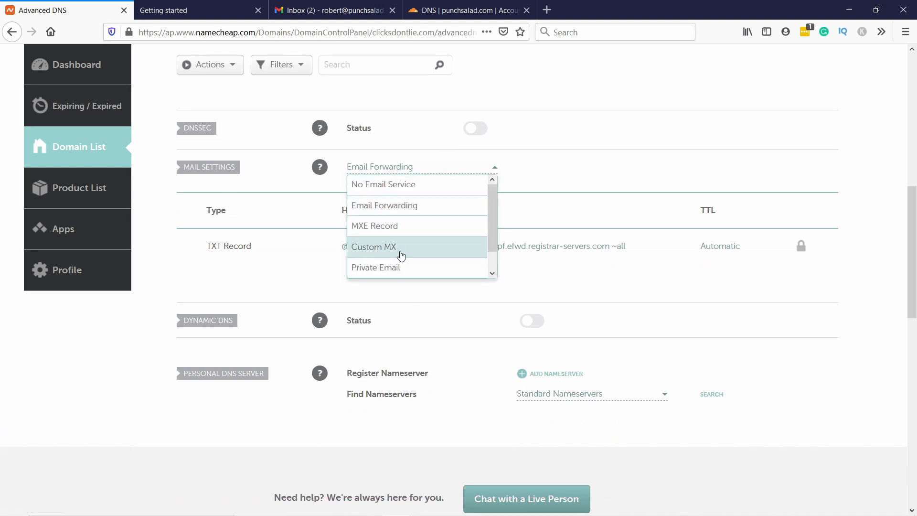
{"action": "left_click", "coordinate": [379, 253]}
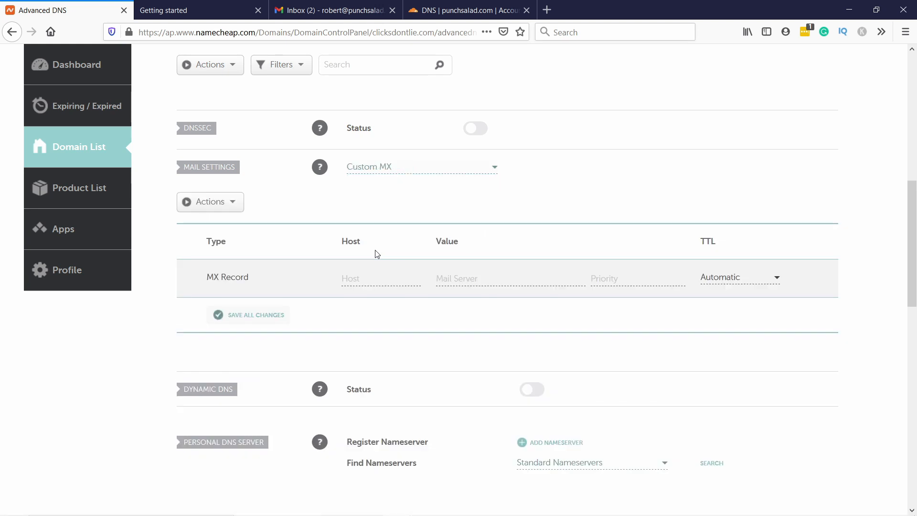
{"action": "left_click", "coordinate": [217, 209]}
{"action": "left_click", "coordinate": [328, 195]}
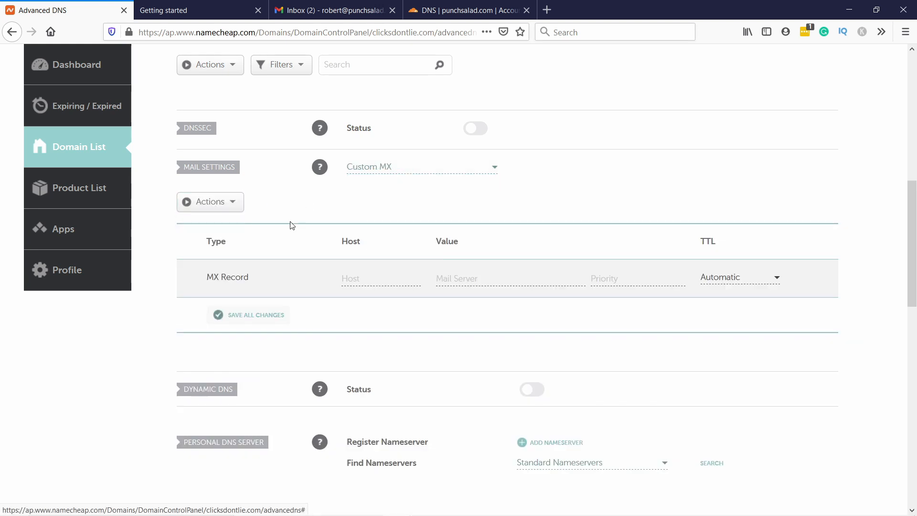
Give the Namecheap MX record the host @ and paste the copied mail server address as its value.
{"action": "left_click", "coordinate": [364, 279]}
{"action": "type", "text": "@"}
{"action": "left_click", "coordinate": [477, 277]}
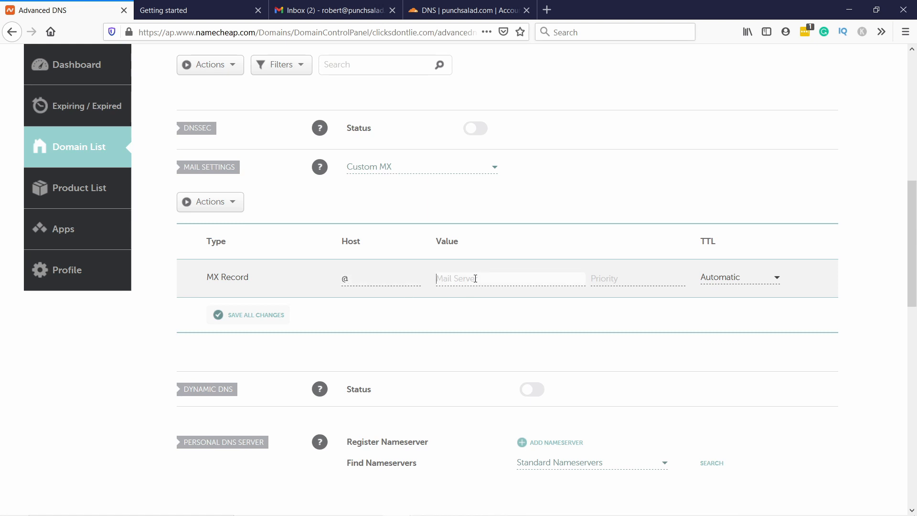
{"action": "key", "text": "ctrl+v"}
{"action": "left_click", "coordinate": [633, 278]}
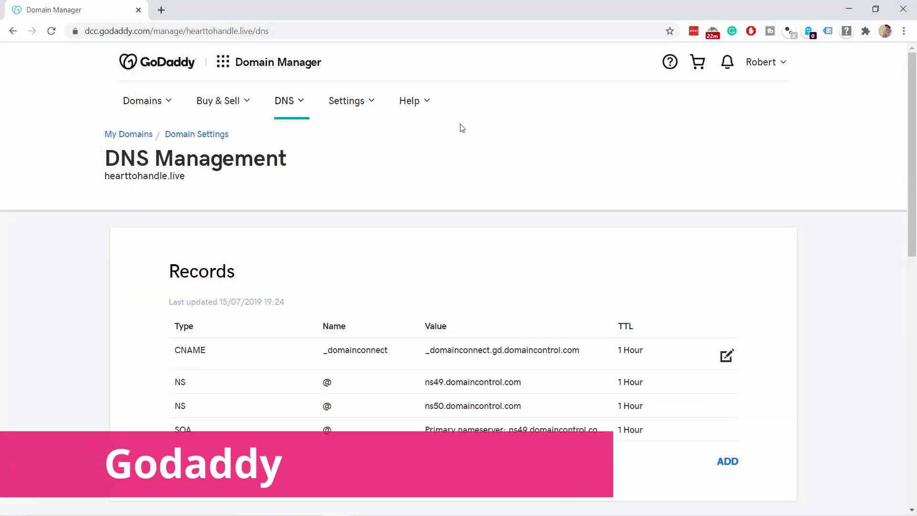
In GoDaddy's DNS management for hearttohandle.live, start a new record of type MX.
{"action": "scroll", "coordinate": [462, 128], "scroll_direction": "down", "scroll_amount": 1}
{"action": "left_click", "coordinate": [728, 403]}
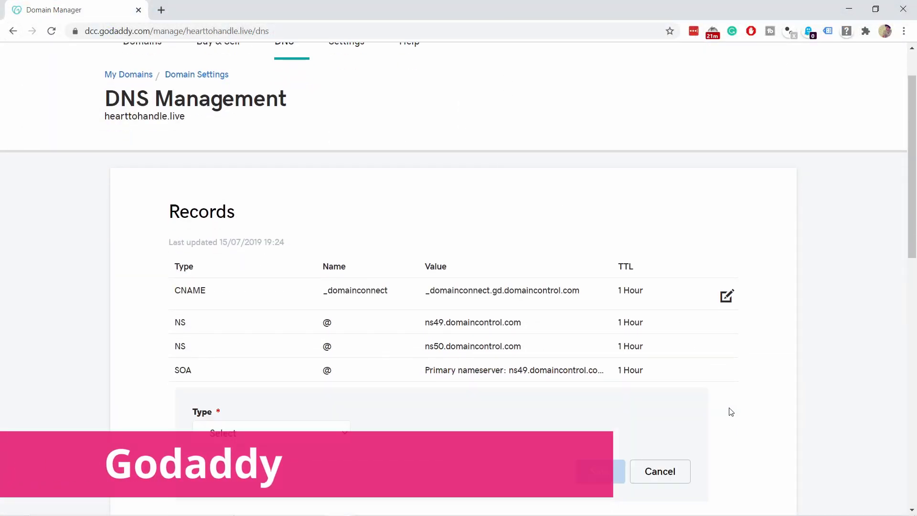
{"action": "left_click", "coordinate": [296, 432]}
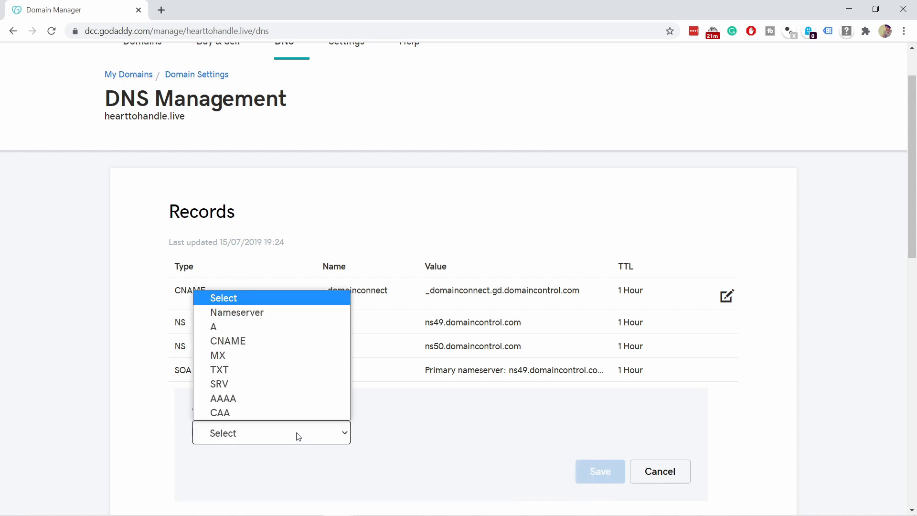
{"action": "left_click", "coordinate": [236, 357]}
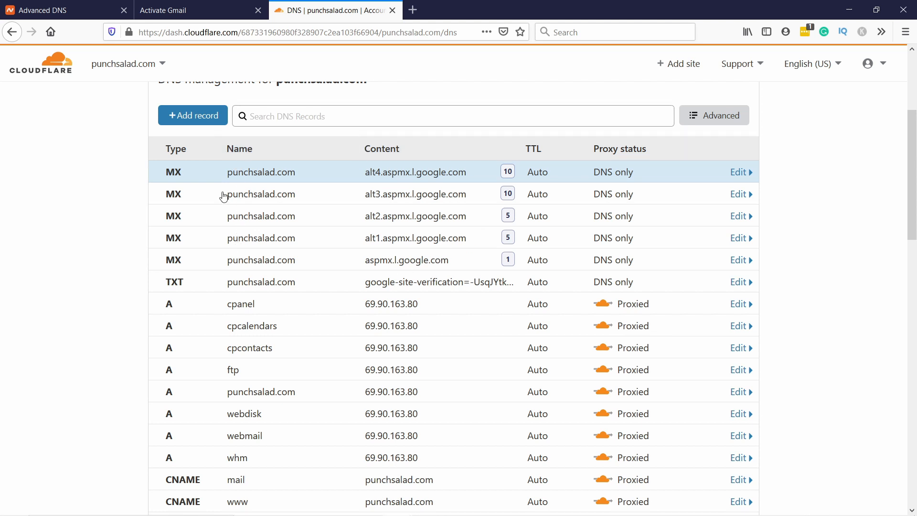
Return to the MX instructions in Google Admin and start the Gmail activation.
{"action": "left_click", "coordinate": [177, 17]}
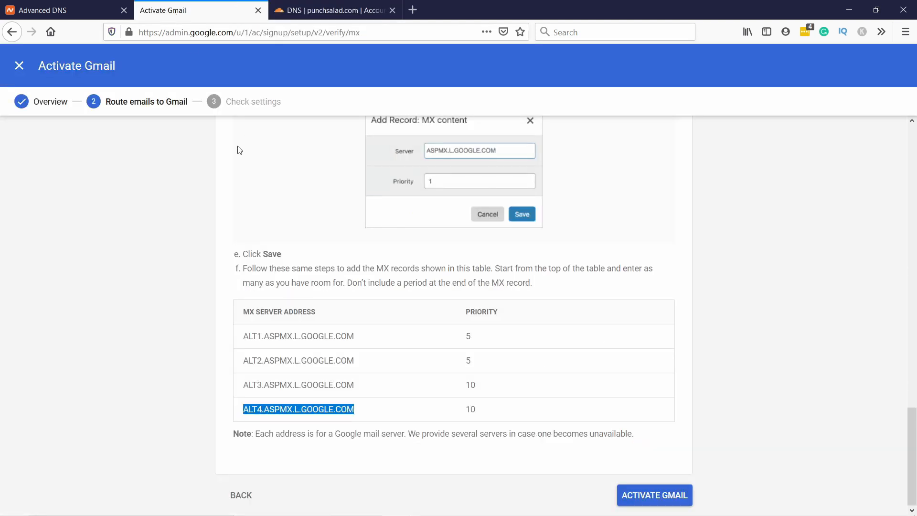
{"action": "left_click", "coordinate": [154, 190]}
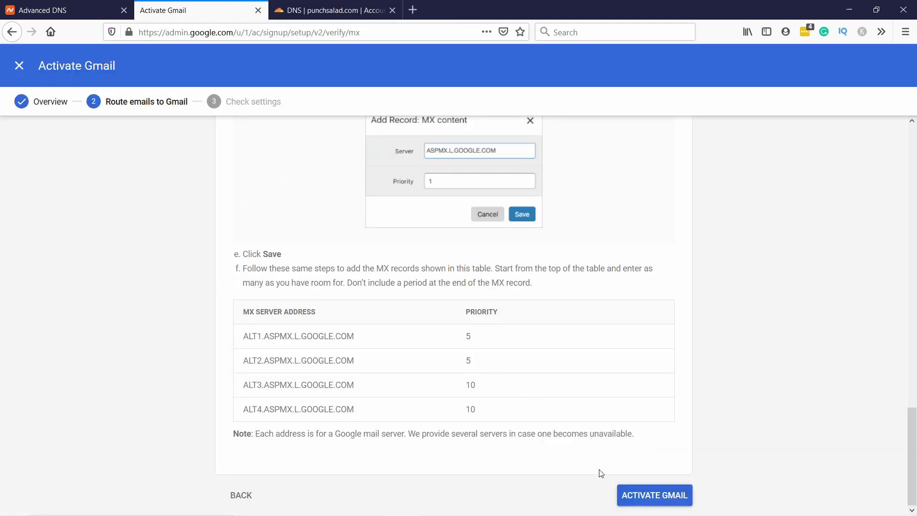
{"action": "left_click", "coordinate": [631, 495]}
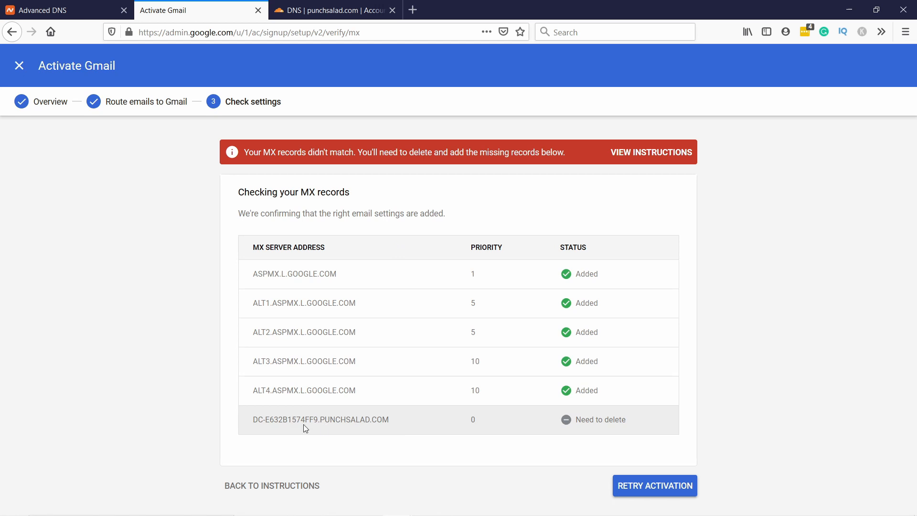
In Cloudflare, delete the old MX record that points punchsalad.com to the mail server punchsalad.com.
{"action": "left_click", "coordinate": [309, 14]}
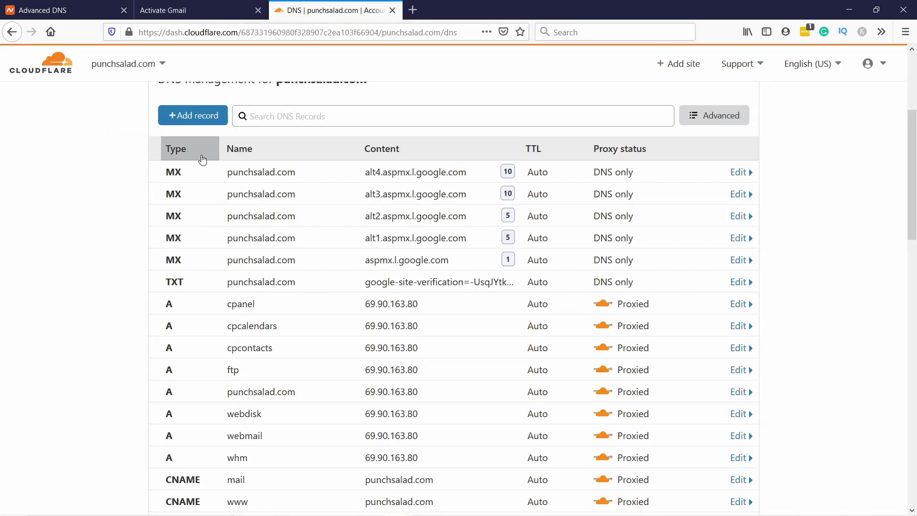
{"action": "scroll", "coordinate": [214, 158], "scroll_direction": "down", "scroll_amount": 3}
{"action": "scroll", "coordinate": [214, 158], "scroll_direction": "down", "scroll_amount": 2}
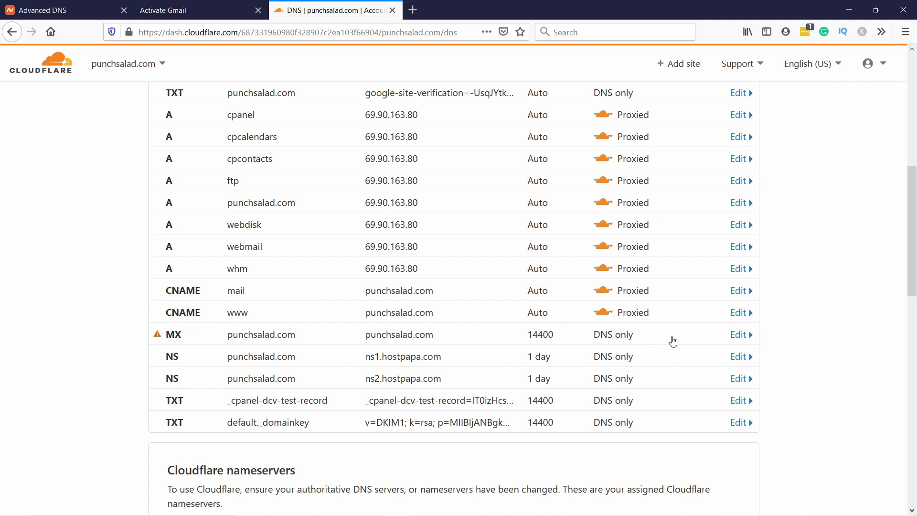
{"action": "left_click", "coordinate": [738, 335]}
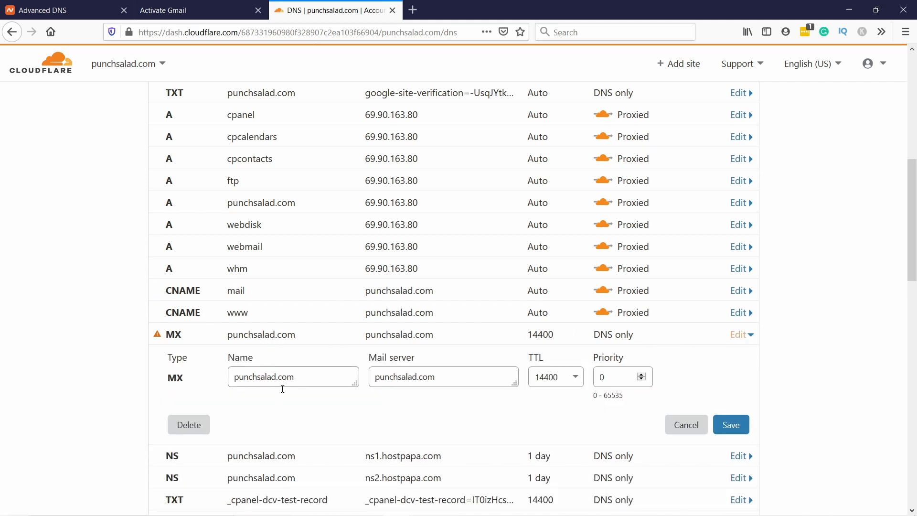
{"action": "left_click", "coordinate": [183, 429]}
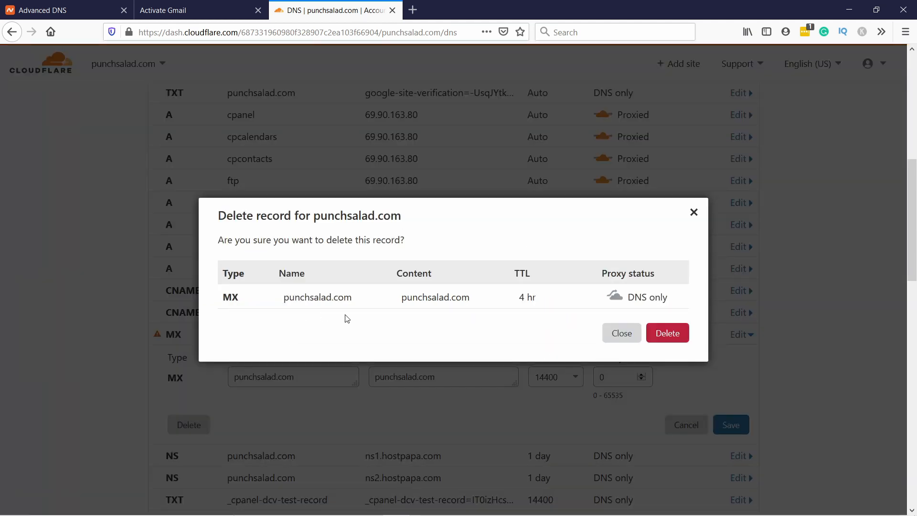
{"action": "left_click", "coordinate": [672, 335]}
{"action": "scroll", "coordinate": [495, 317], "scroll_direction": "up", "scroll_amount": 10}
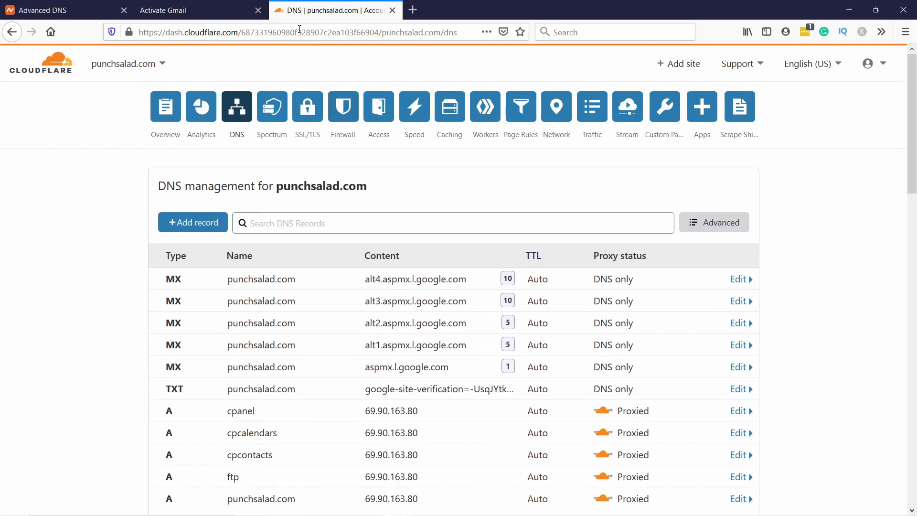
Return to Google Admin's MX settings check and retry the Gmail activation.
{"action": "left_click", "coordinate": [189, 13]}
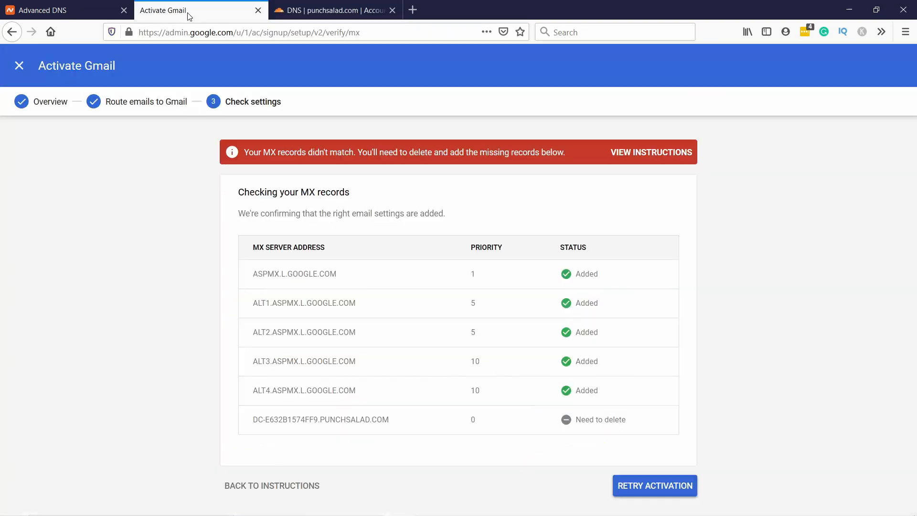
{"action": "left_click", "coordinate": [657, 487]}
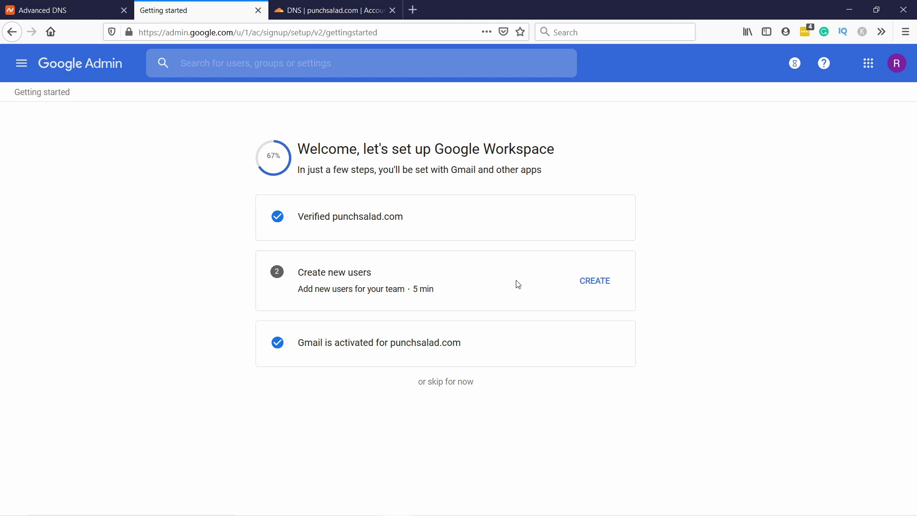
{"action": "mouse_move", "coordinate": [392, 512]}
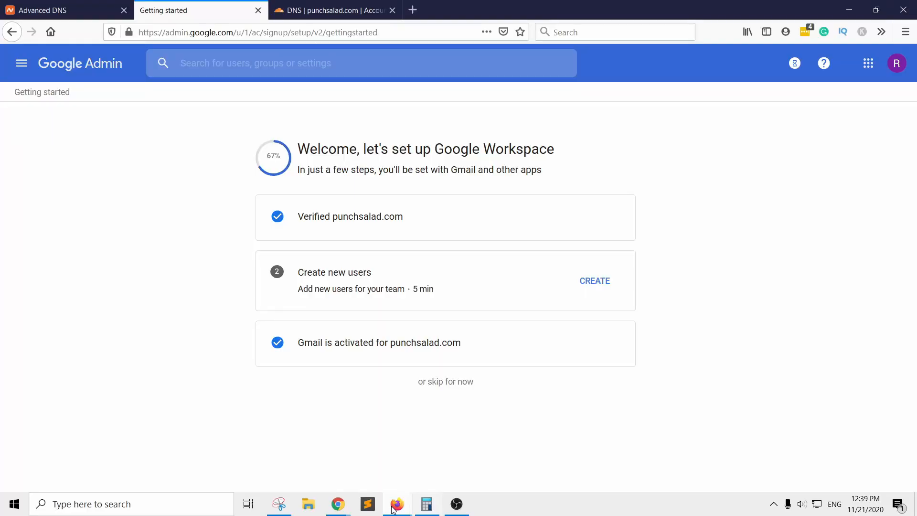
Skip the remaining Google Workspace setup without creating new users and open Gmail for the punchsalad.com account.
{"action": "left_click", "coordinate": [391, 35]}
{"action": "left_click", "coordinate": [747, 199]}
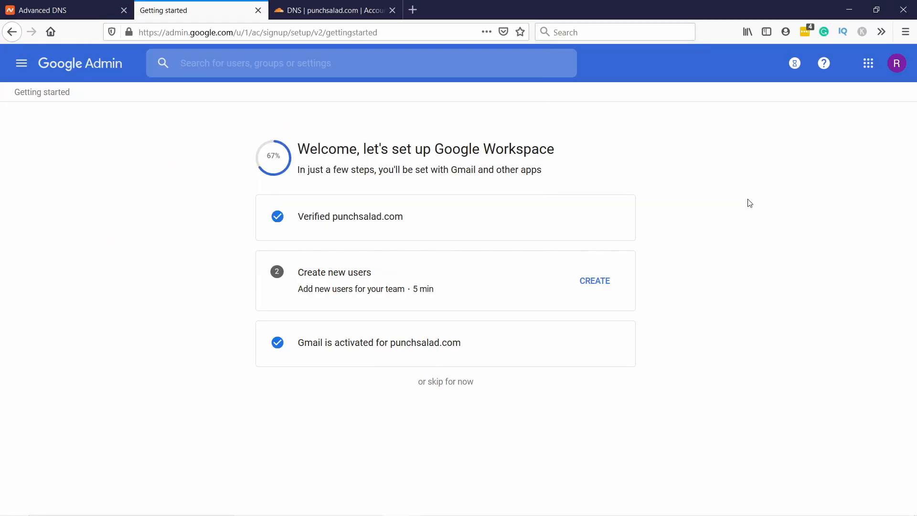
{"action": "left_click", "coordinate": [443, 385]}
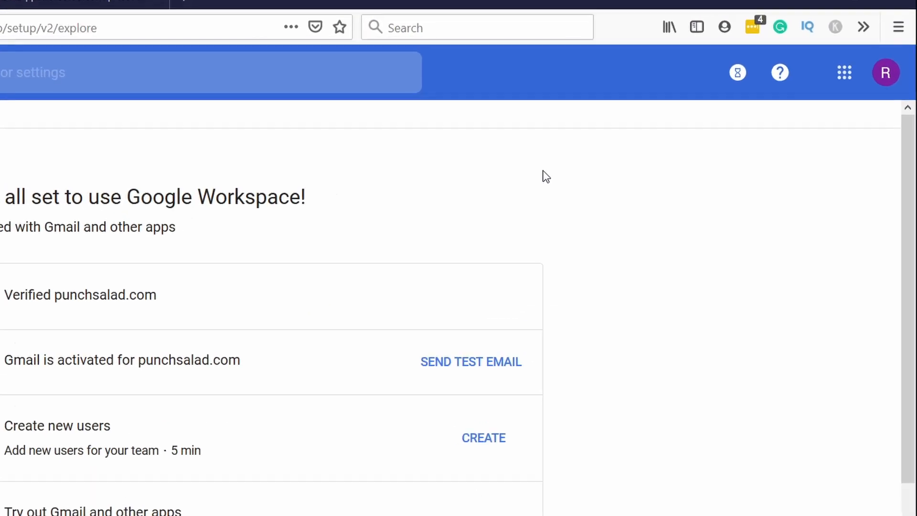
{"action": "left_click", "coordinate": [837, 77]}
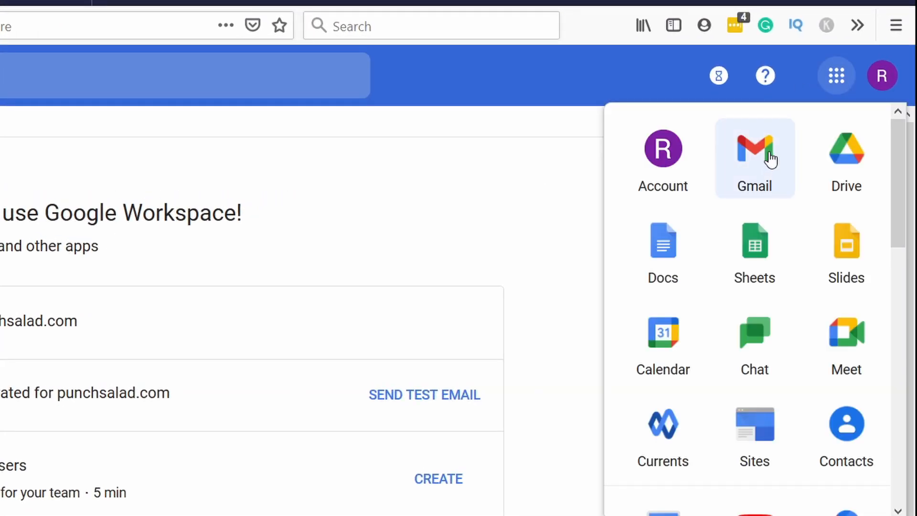
{"action": "left_click", "coordinate": [764, 162]}
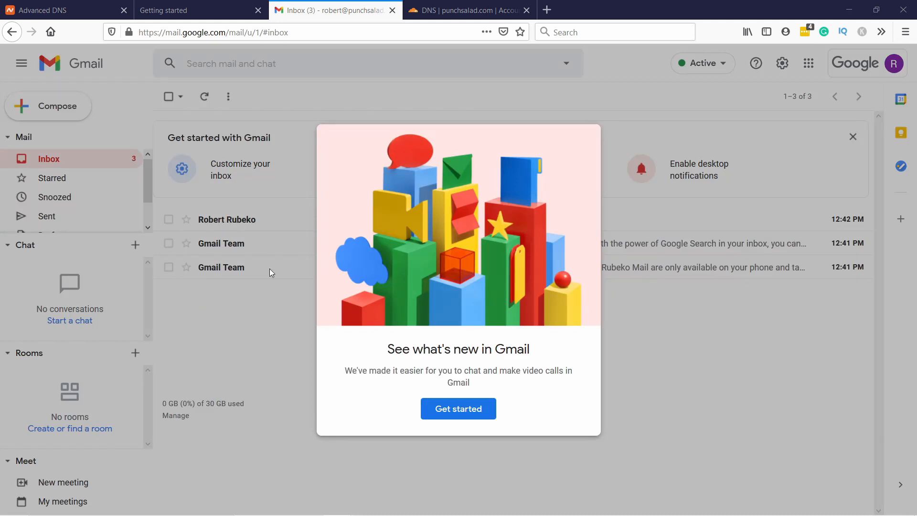
Dismiss Gmail's what's-new introduction and feature tour, and open the received email with the subject Test.
{"action": "left_click", "coordinate": [459, 409]}
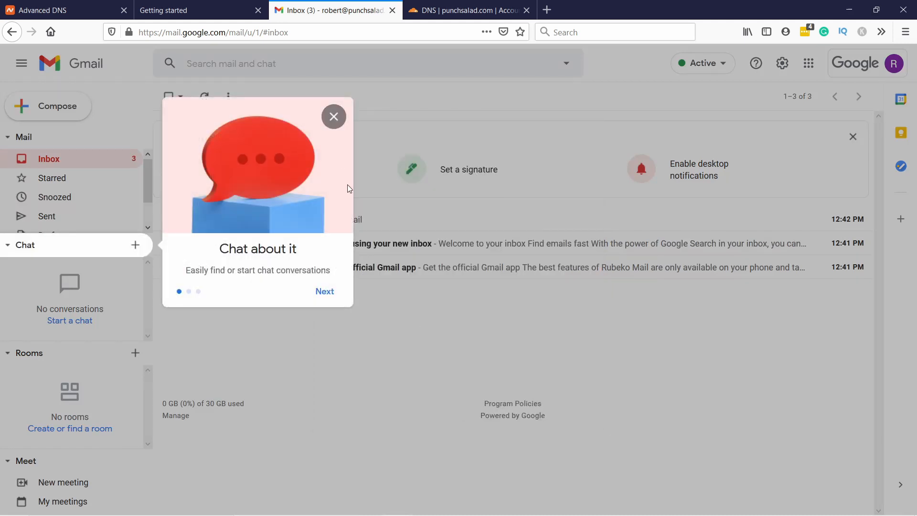
{"action": "left_click", "coordinate": [333, 116]}
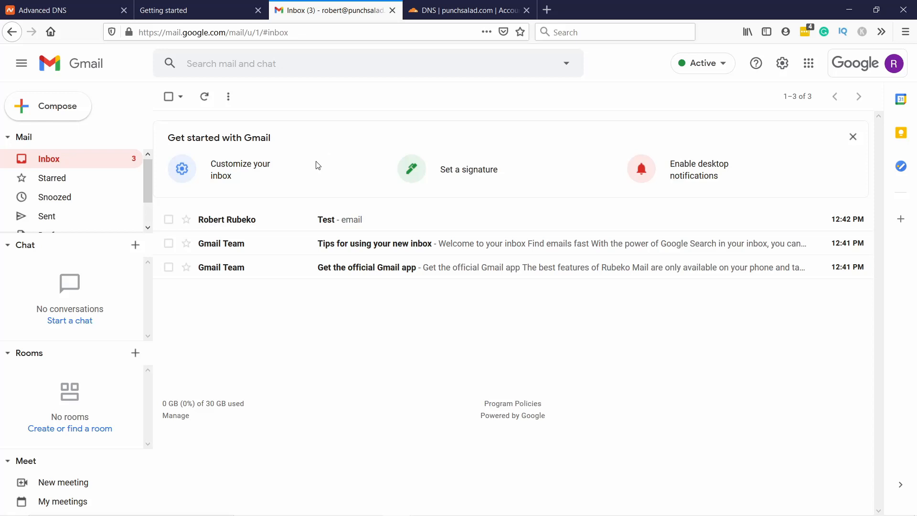
{"action": "left_click", "coordinate": [358, 220]}
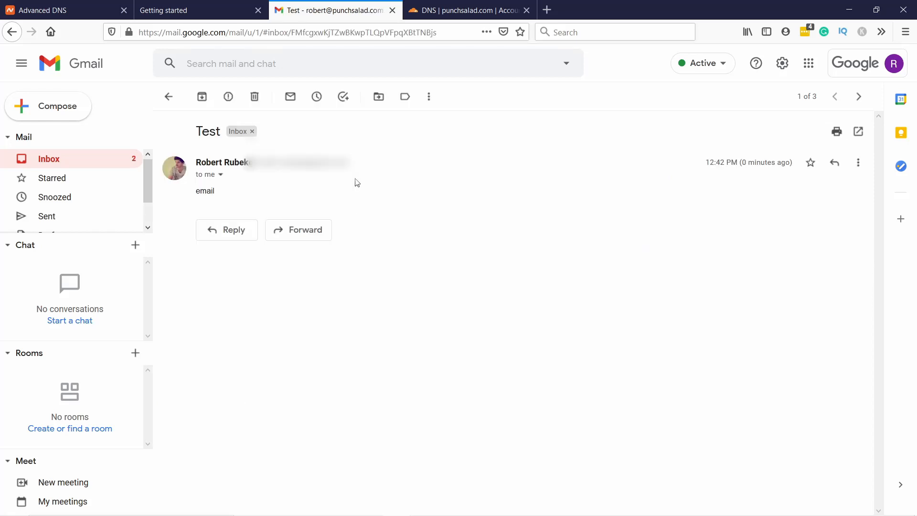